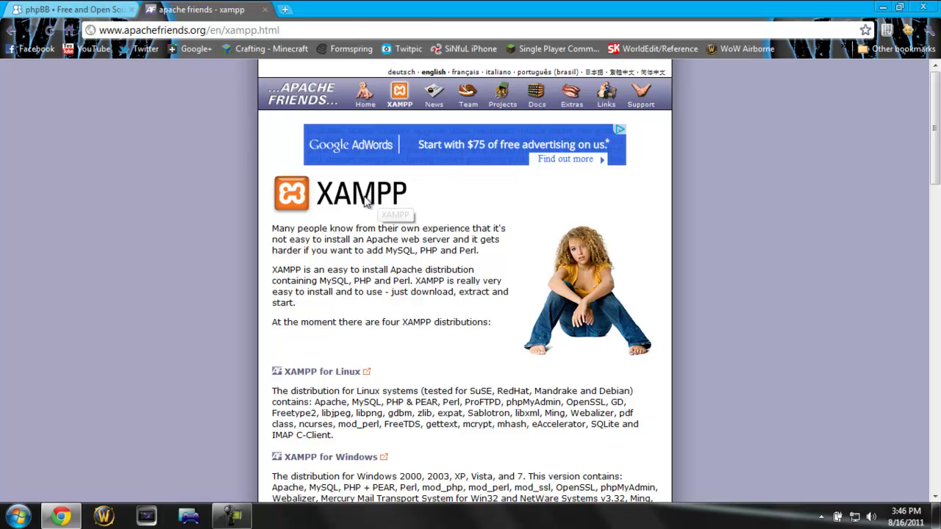
Step: Open apachefriends.org/en/xampp.html in the second tab and scroll to the XAMPP distributions list
left_click_drag(322, 196, 428, 205)
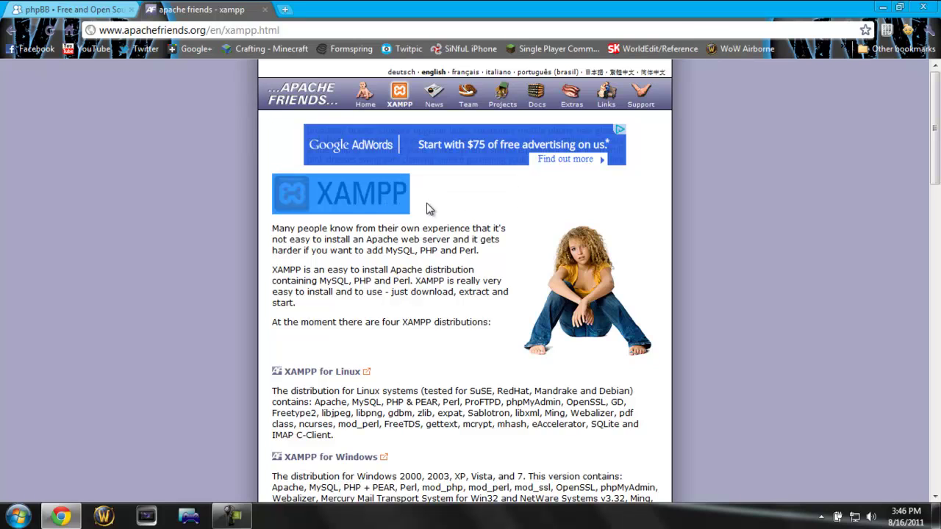
left_click(441, 187)
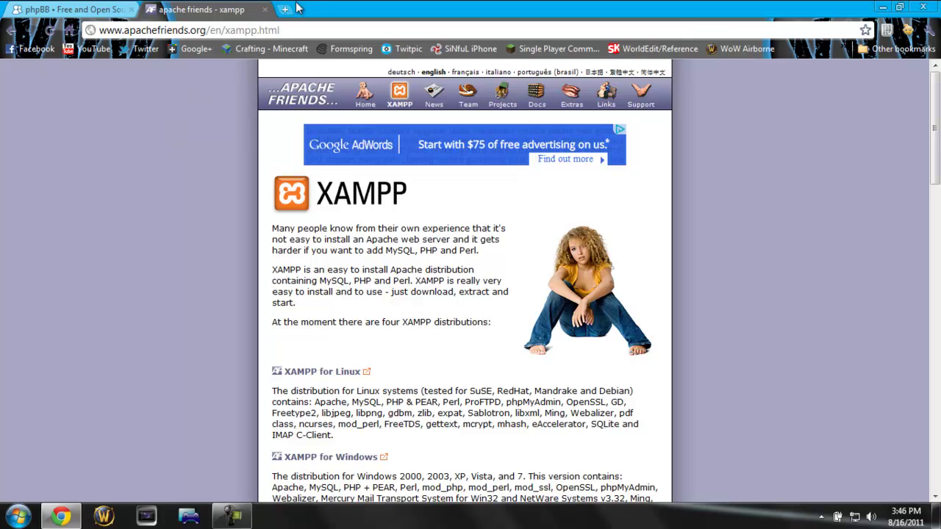
left_click(311, 26)
left_click(112, 150)
scroll(177, 232, "down", 3)
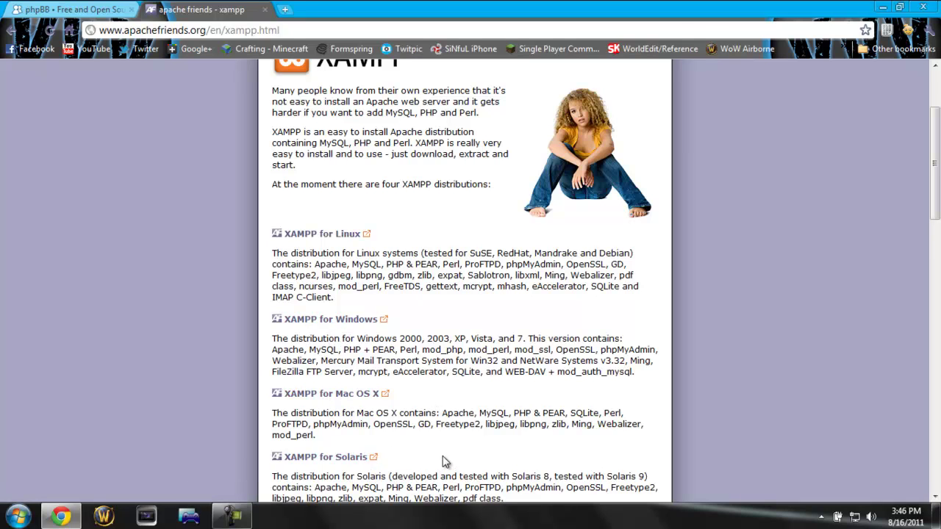
Step: Go to XAMPP for Windows and follow the 1.7.4 Installer link to SourceForge
left_click(328, 320)
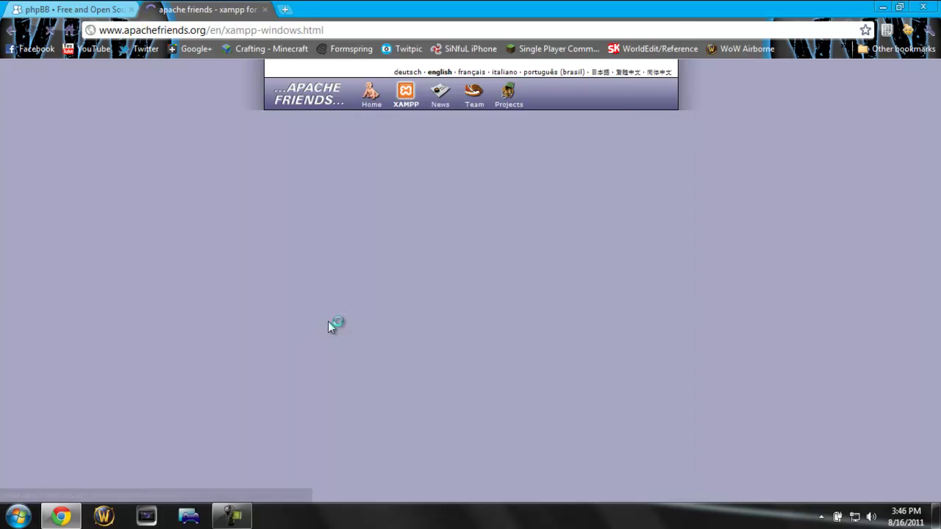
scroll(270, 334, "down", 1)
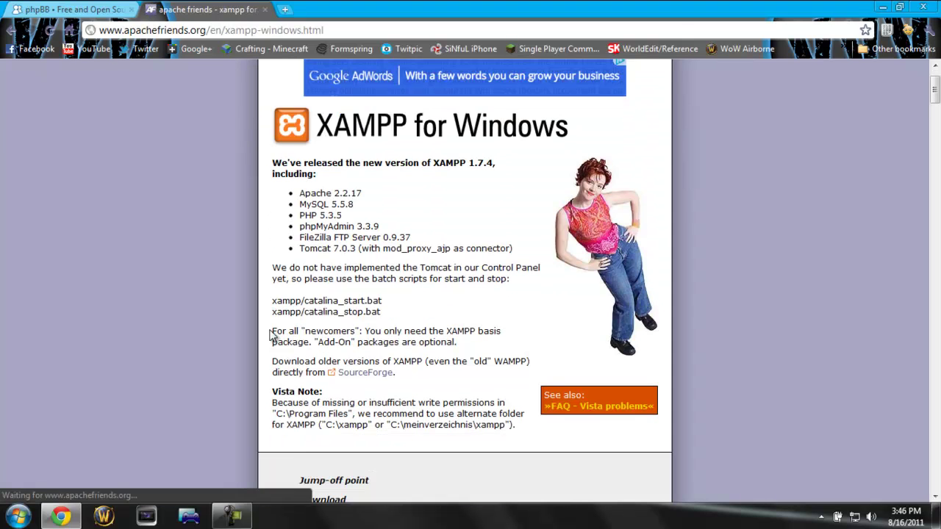
scroll(270, 335, "down", 2)
scroll(294, 361, "down", 1)
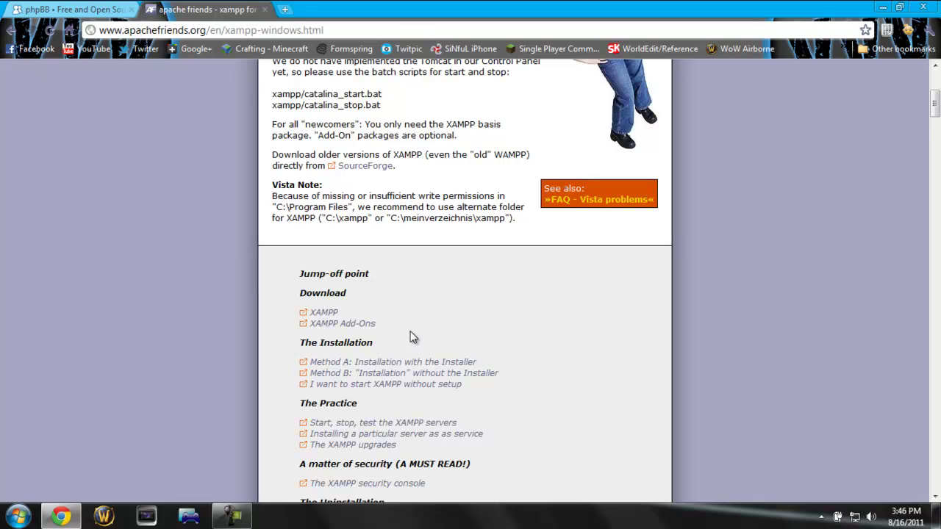
scroll(411, 336, "down", 5)
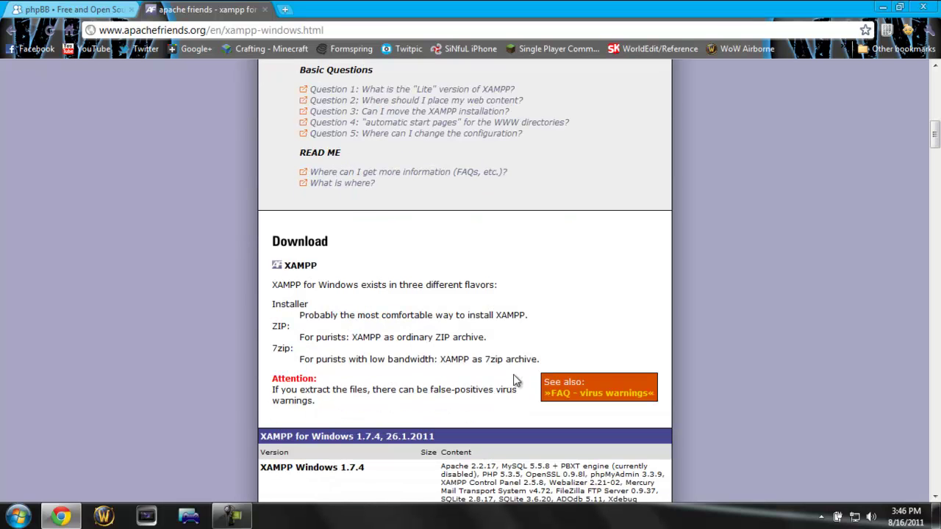
scroll(324, 381, "down", 2)
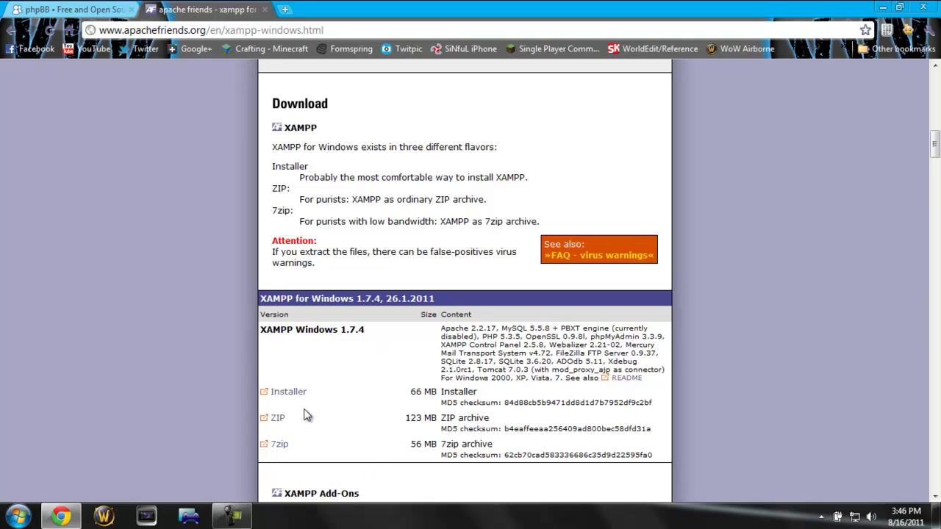
left_click(292, 393)
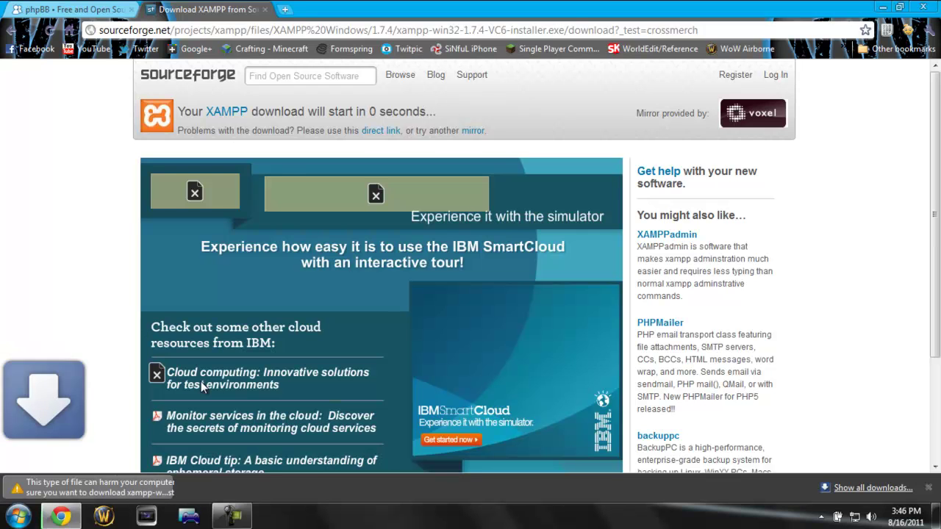
Step: Keep the flagged xampp-win32-1.7.4-VC6-installer.exe download and let it proceed
left_click(253, 488)
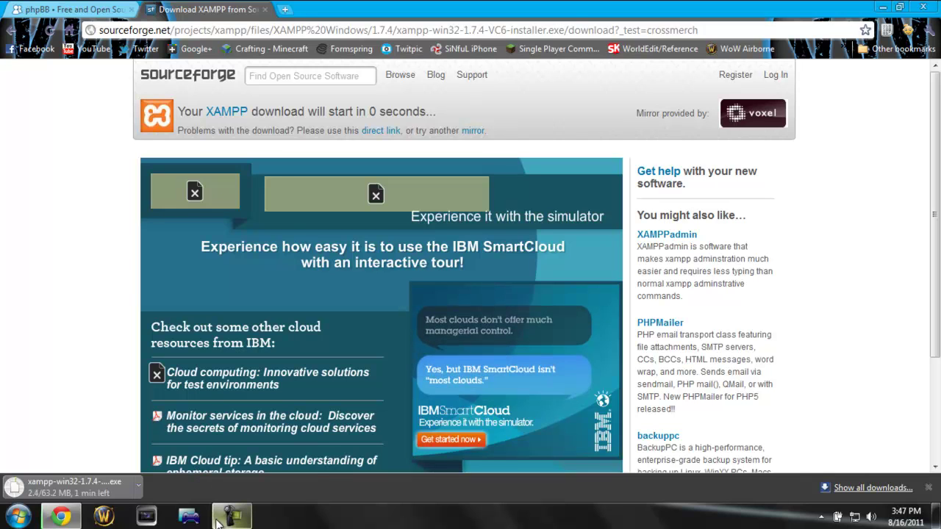
mouse_move(219, 522)
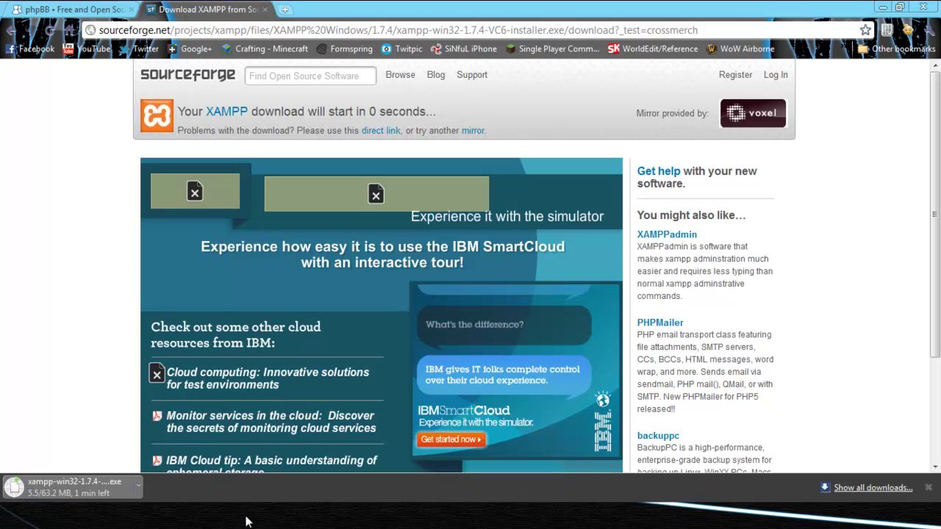
left_click(245, 519)
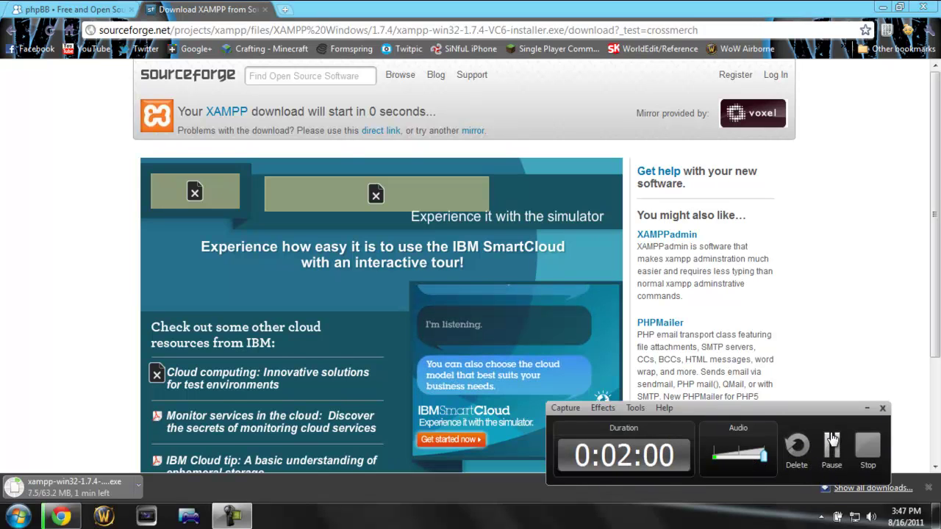
left_click(832, 442)
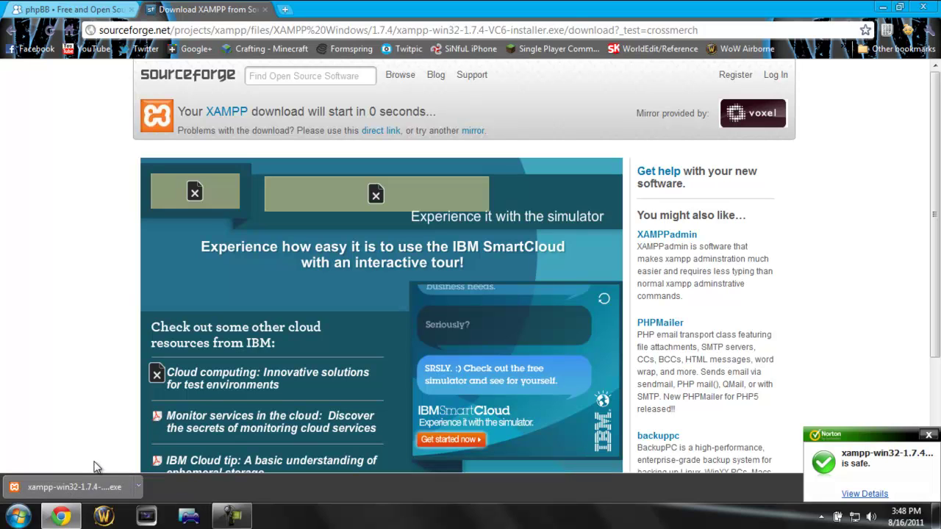
Step: Go back to the XAMPP for Windows page and scroll to its 1.7.4 Download section
left_click(21, 33)
scroll(235, 242, "down", 7)
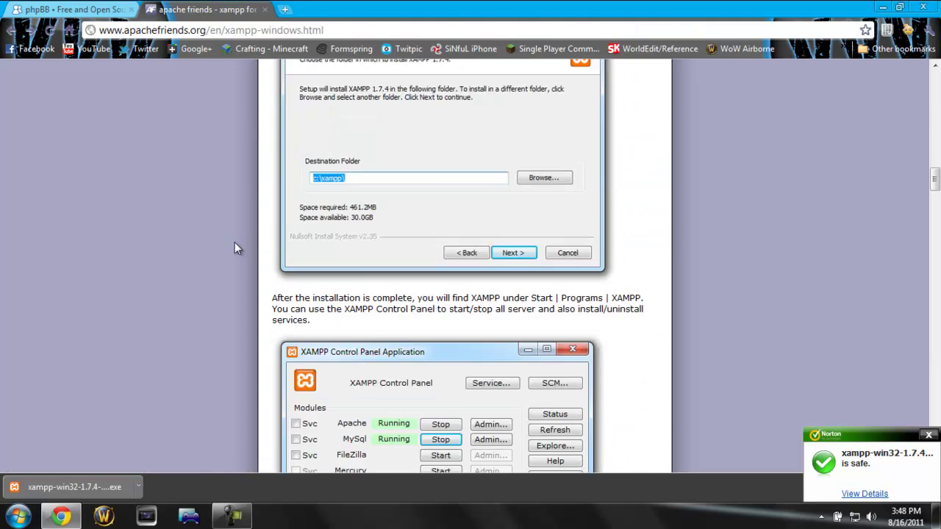
scroll(235, 243, "up", 8)
scroll(235, 242, "up", 2)
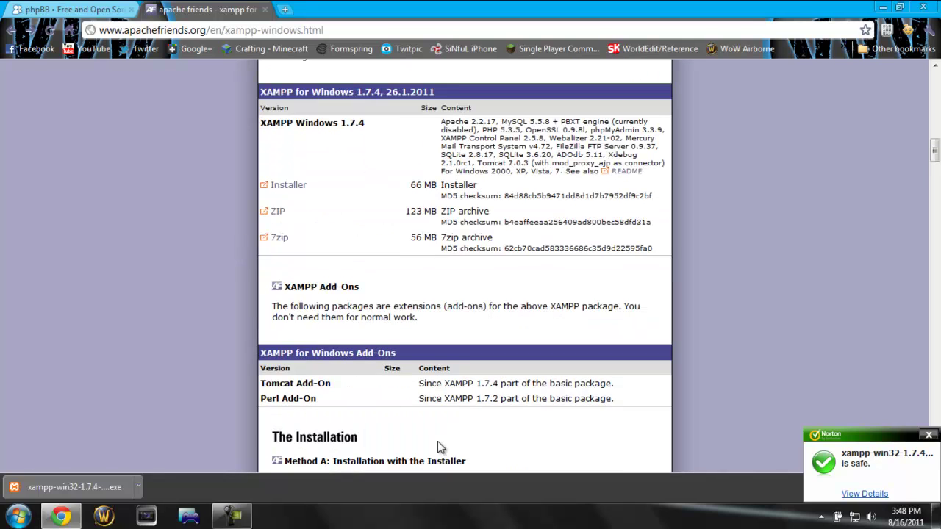
scroll(310, 298, "up", 3)
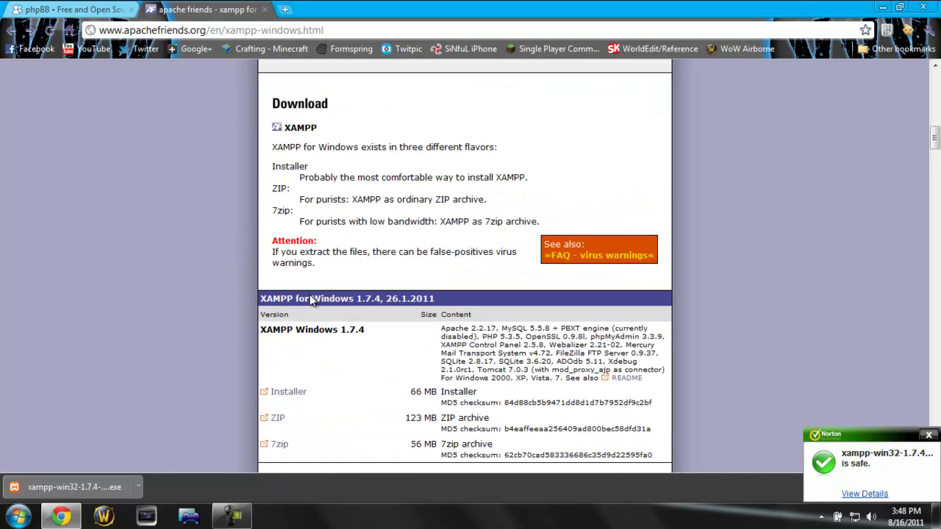
scroll(310, 301, "up", 1)
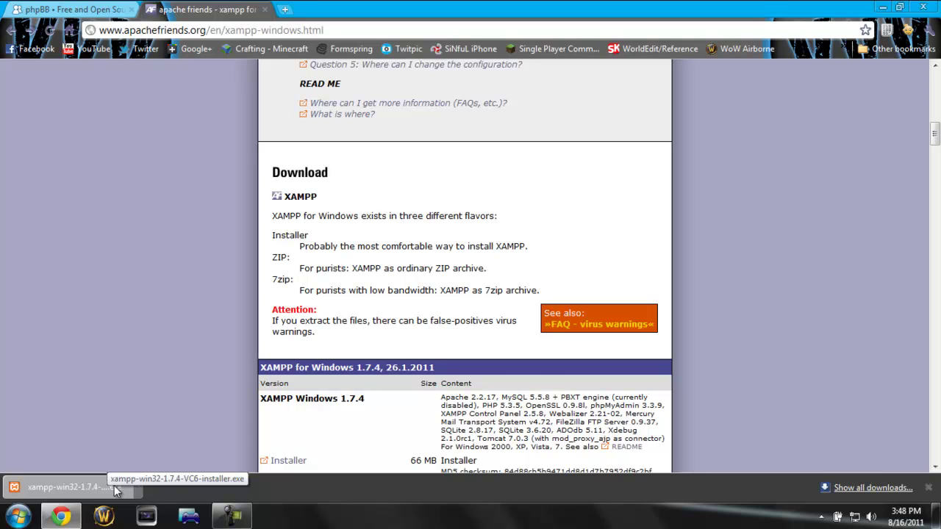
Step: Download the phpBB 3.0.9 full package as a zip, then launch the XAMPP installer
left_click(56, 9)
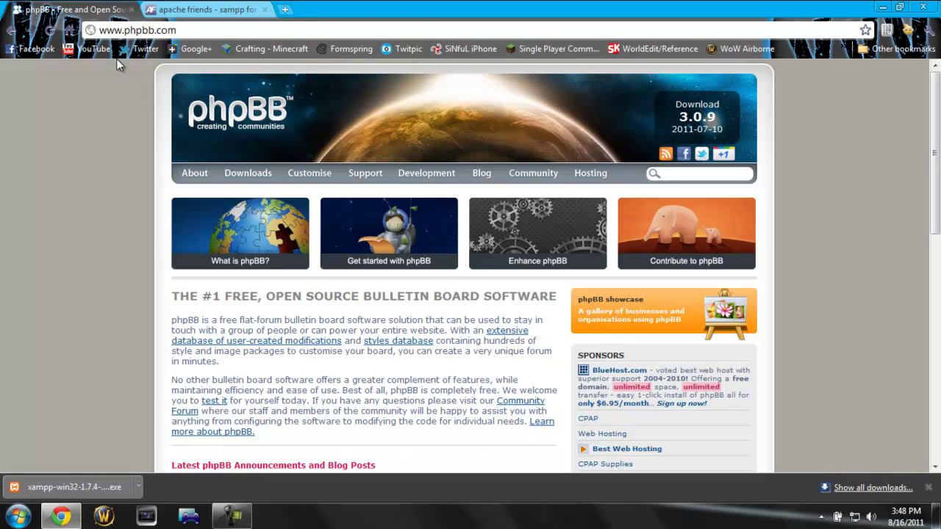
left_click(239, 188)
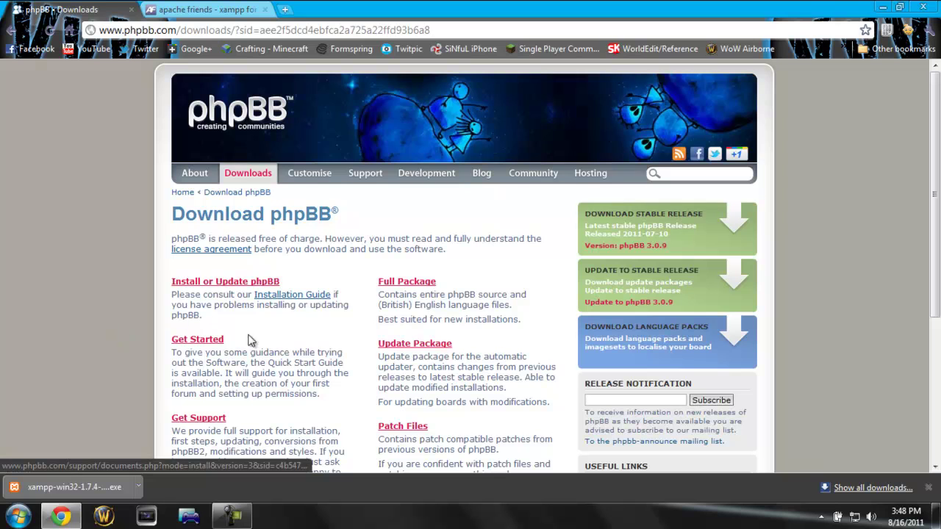
left_click(420, 282)
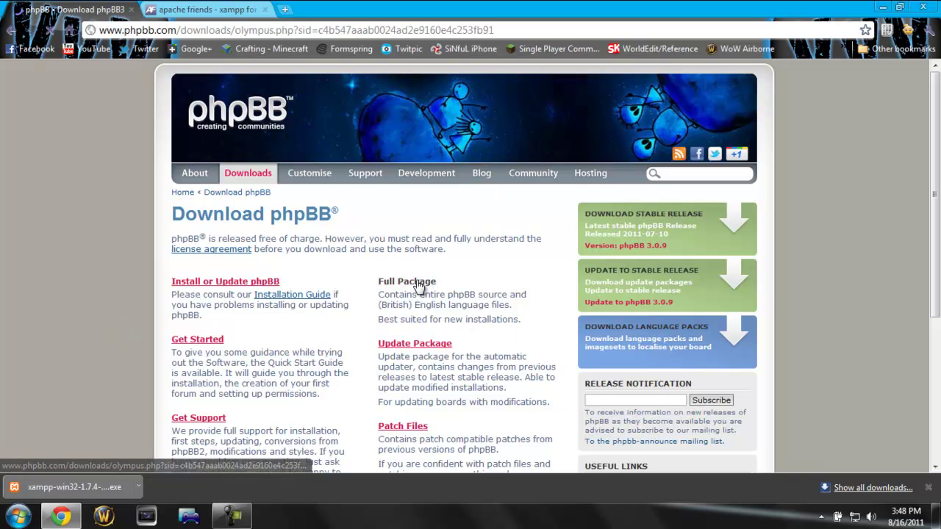
scroll(395, 262, "down", 3)
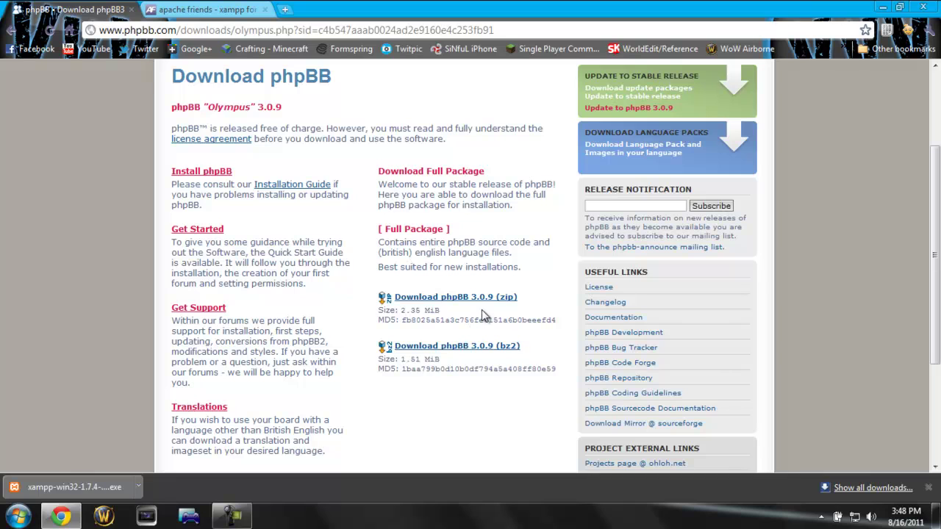
left_click(505, 300)
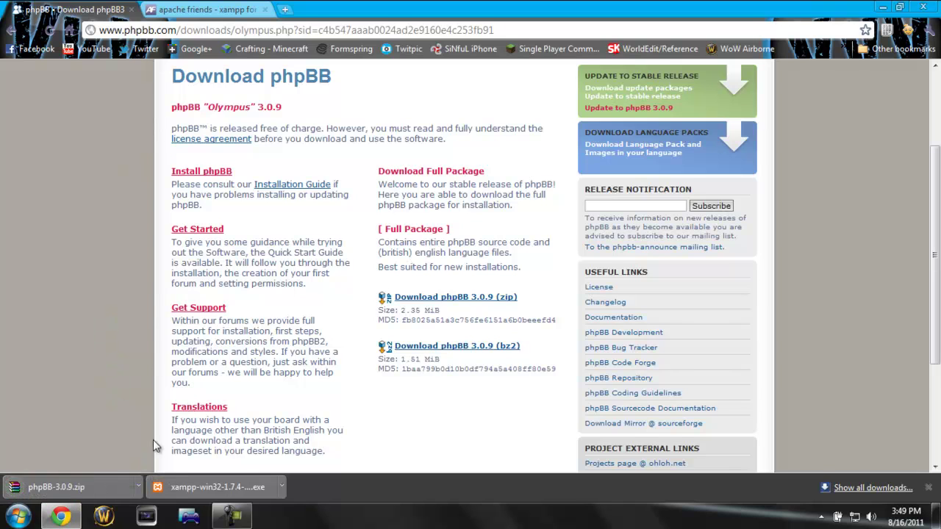
left_click(191, 485)
Step: Browse the Acer (C:) drive, close Explorer, then confirm English and the UAC note
left_click(16, 517)
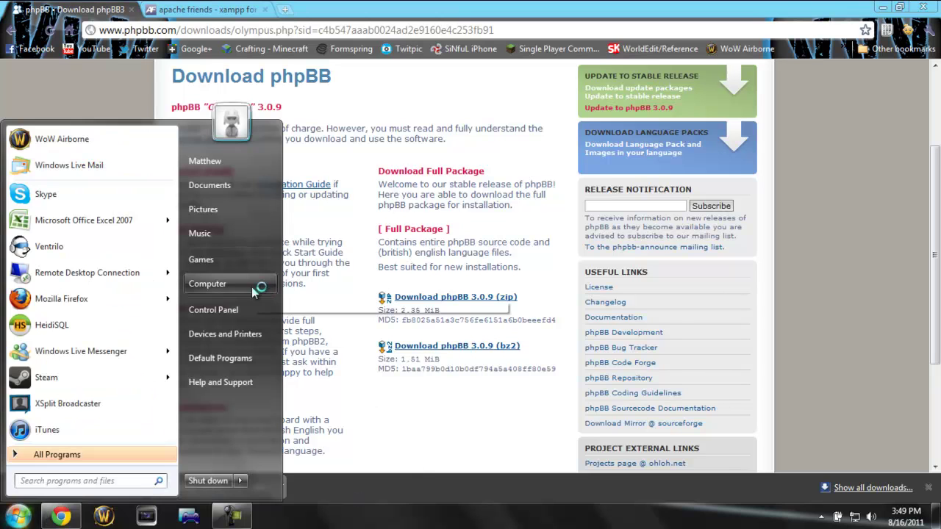
left_click(259, 288)
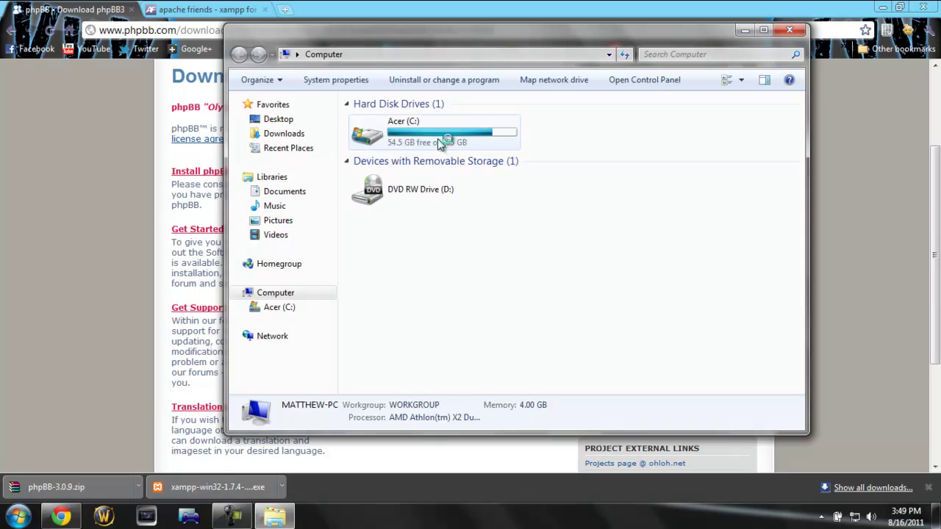
left_click(436, 139)
double_click(435, 138)
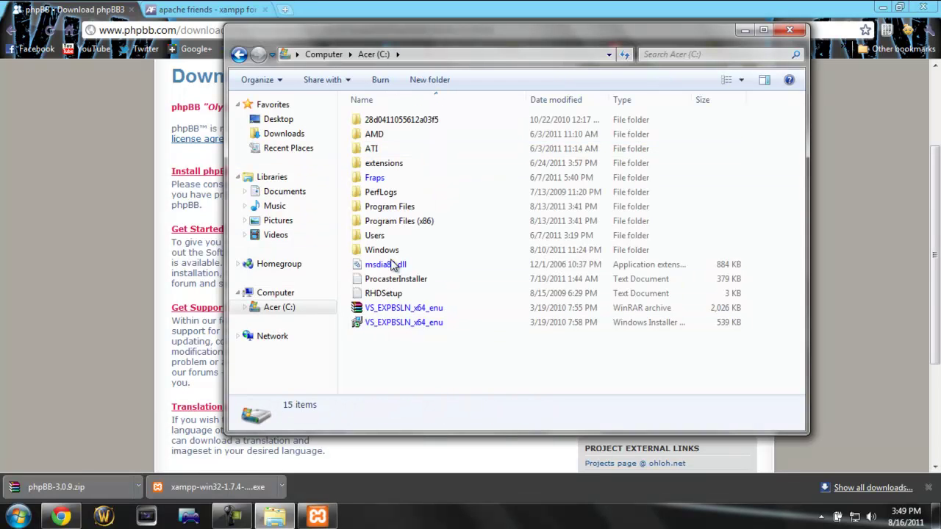
left_click_drag(429, 383, 383, 69)
left_click(389, 367)
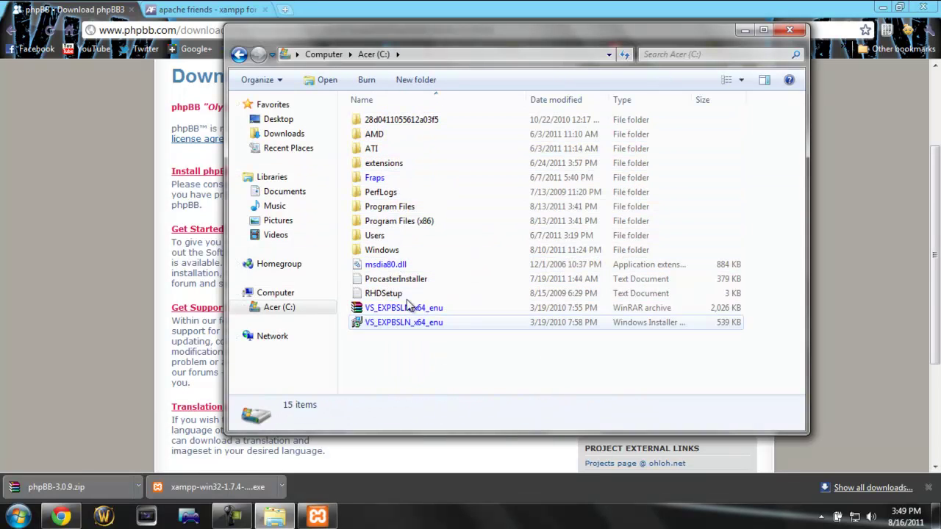
left_click(791, 30)
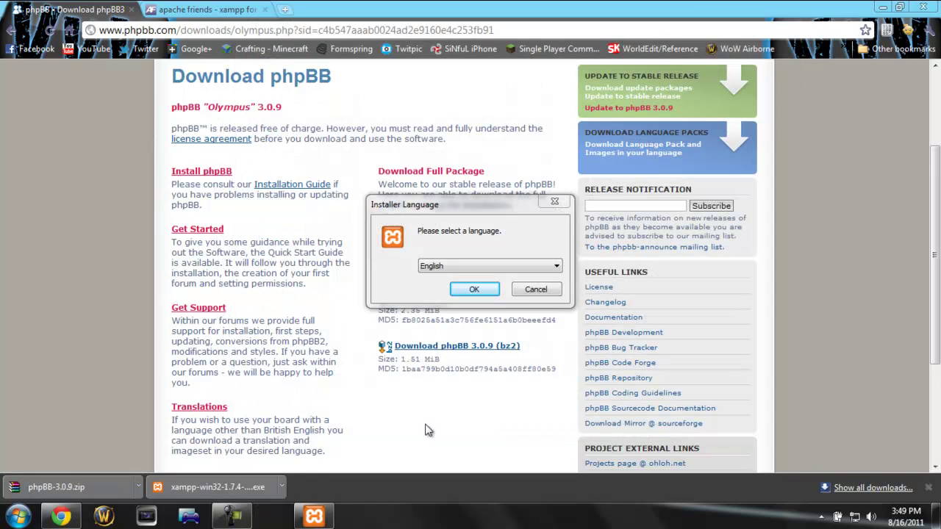
left_click(477, 290)
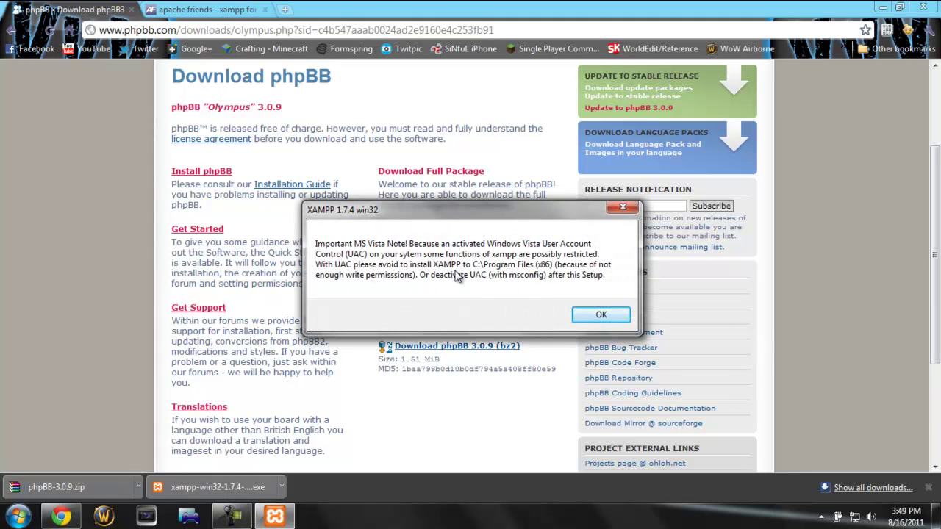
left_click(621, 313)
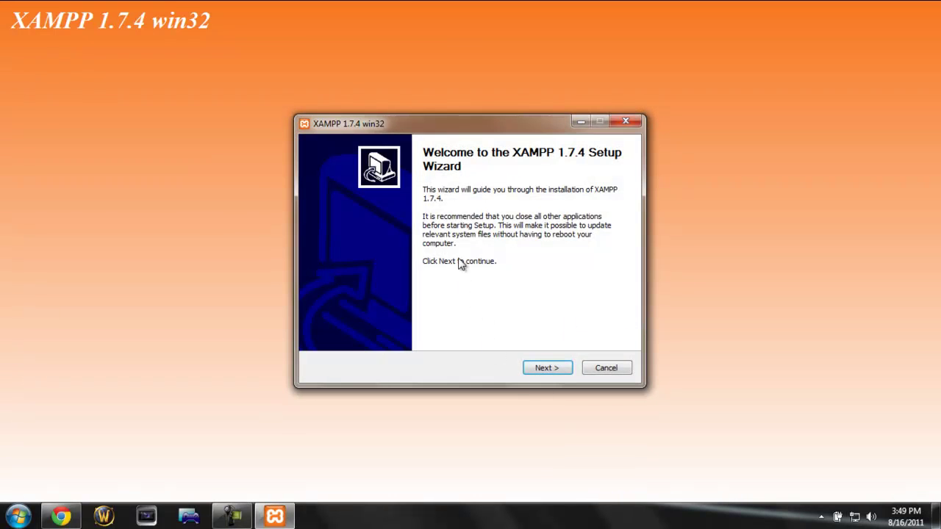
Step: Install XAMPP into c:\Xampp without an Apache Friends Start-menu folder
left_click(546, 367)
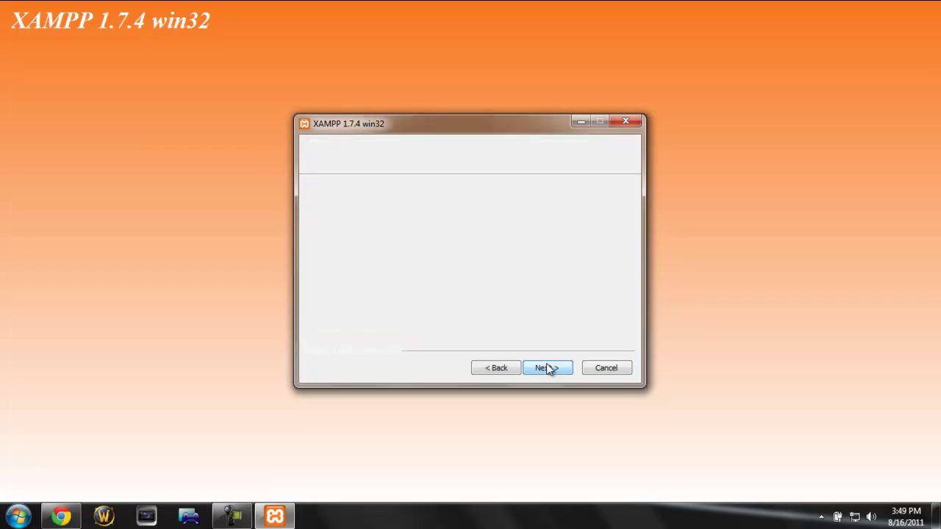
left_click(341, 288)
type("Xampp")
left_click(550, 369)
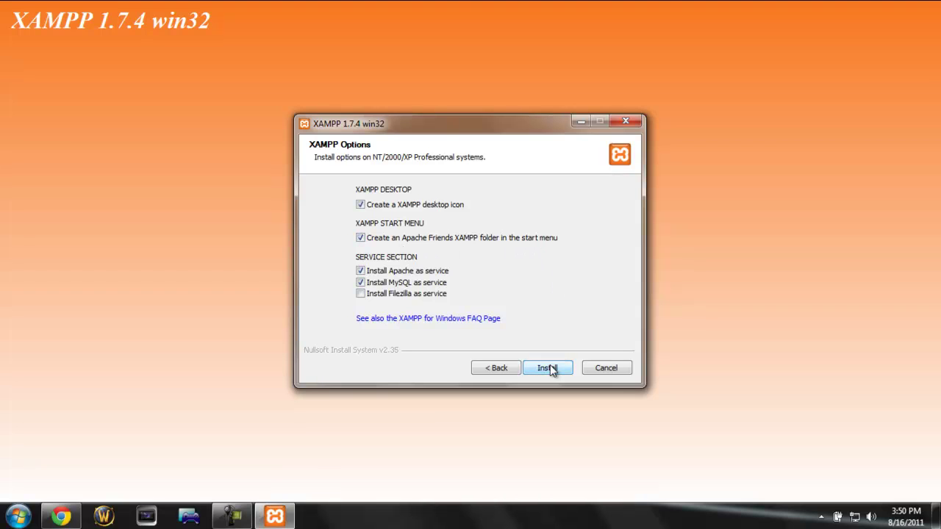
left_click(404, 238)
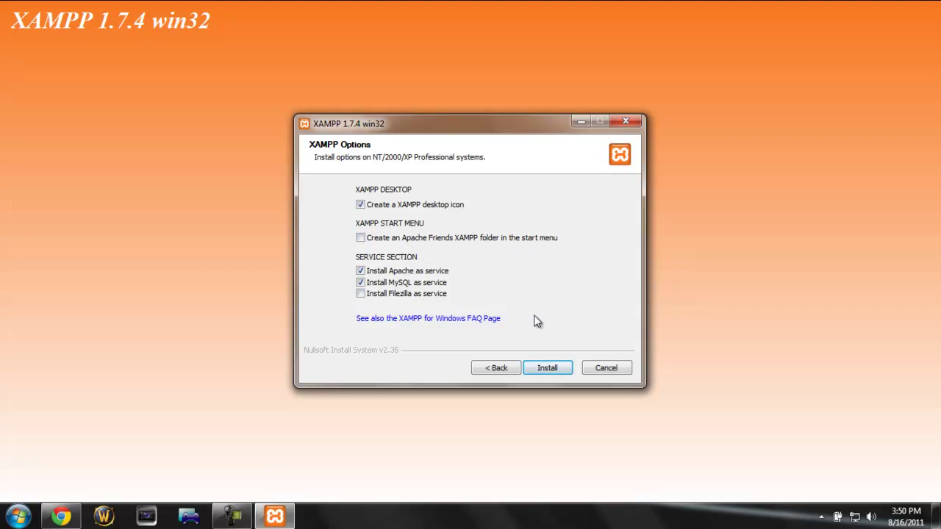
left_click(544, 370)
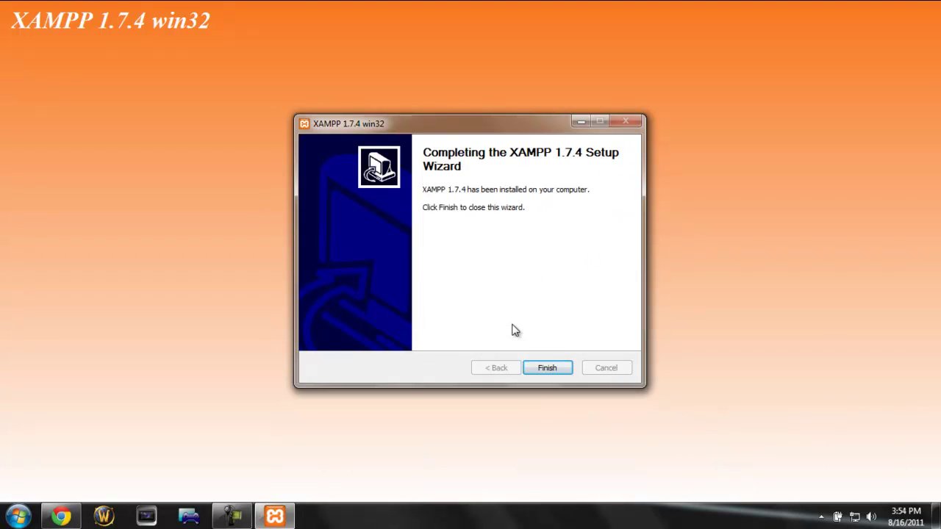
Step: Click Finish on the XAMPP 1.7.4 wizard and wait for the service installation message
left_click(232, 516)
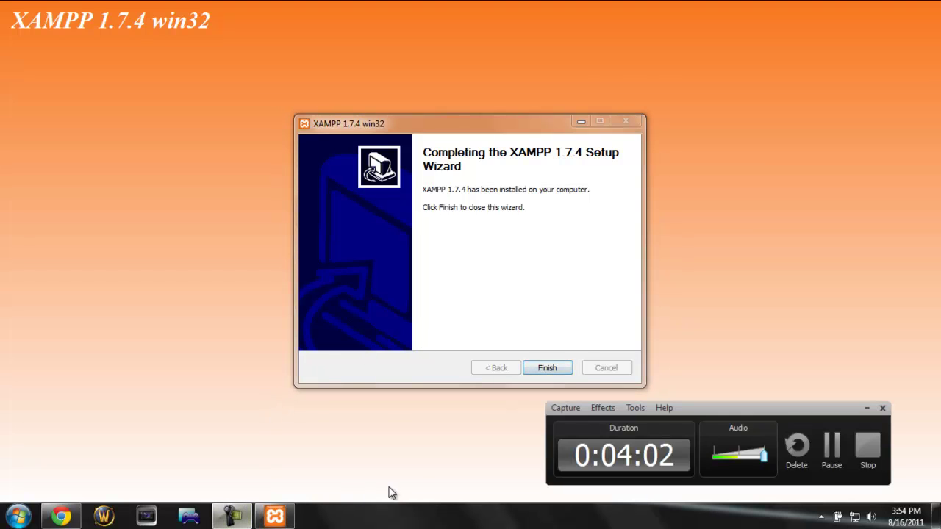
left_click(379, 336)
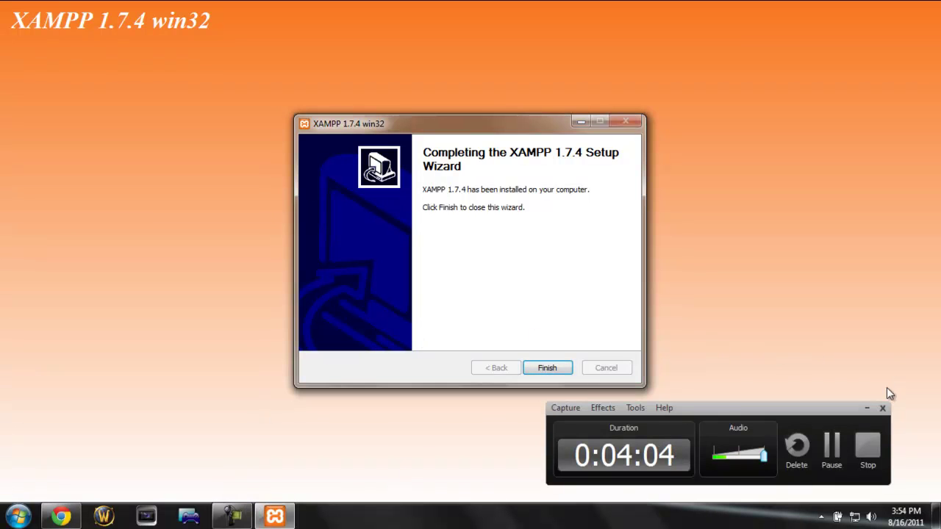
left_click(874, 408)
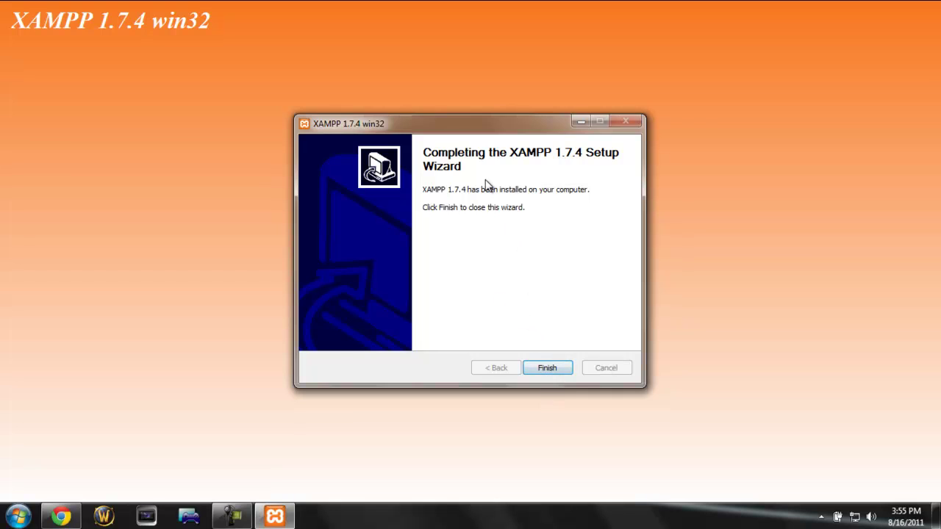
left_click(565, 374)
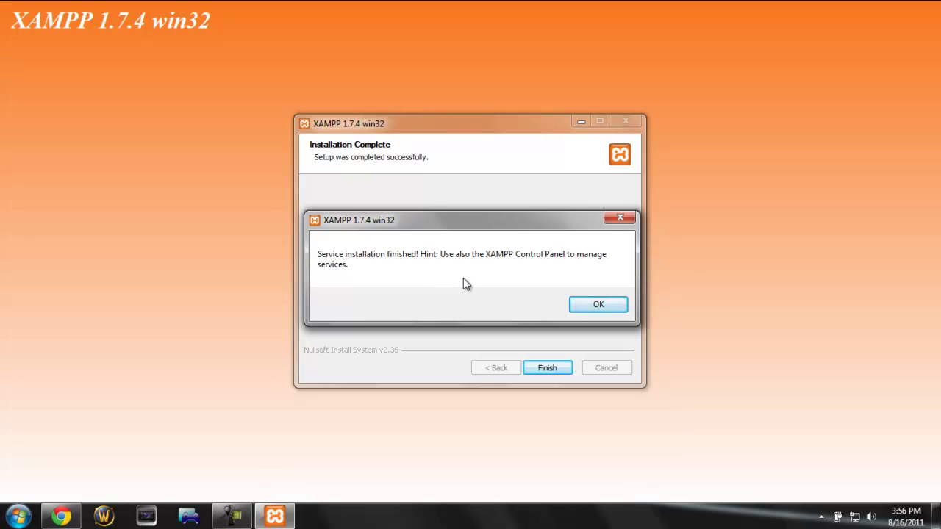
Step: Acknowledge the service message and decline starting the XAMPP Control Panel
left_click(612, 306)
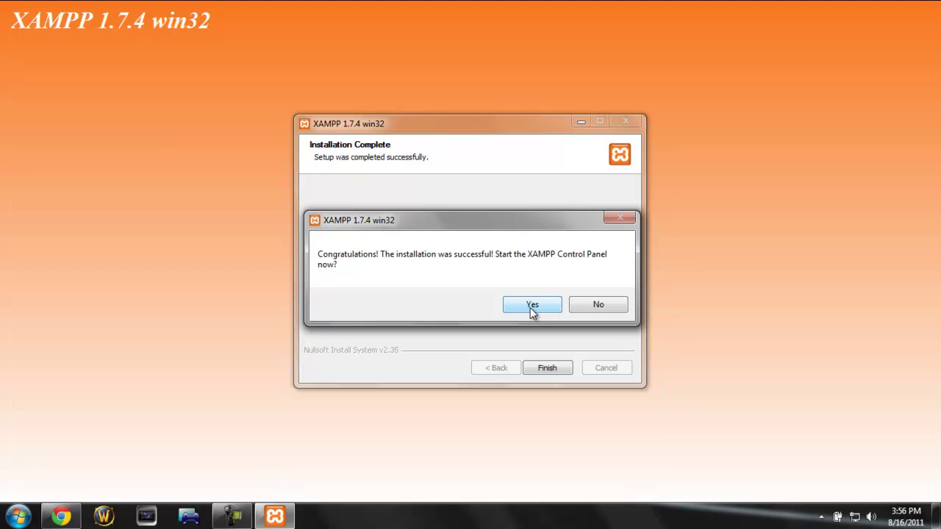
left_click(595, 306)
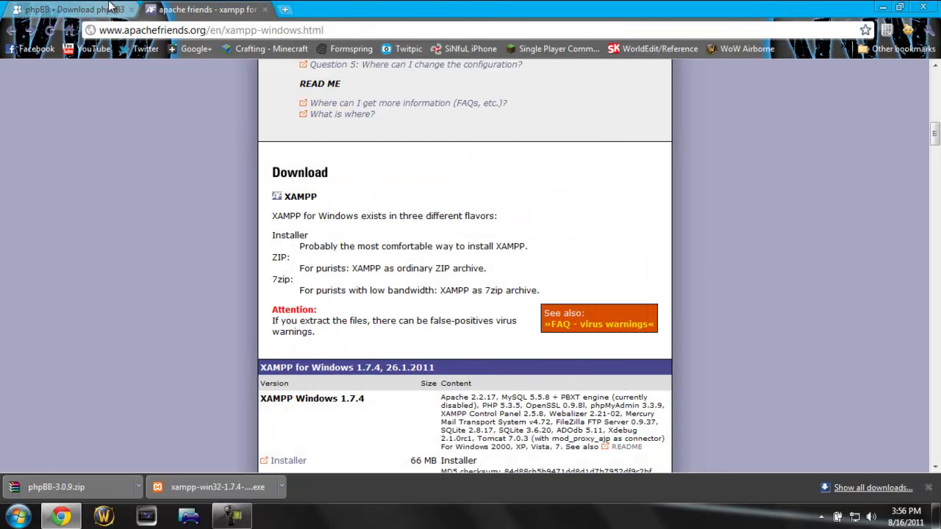
Step: Close the apachefriends tab and open phpBB-3.0.9.zip in WinRAR, selecting its phpBB3 folder
left_click(265, 10)
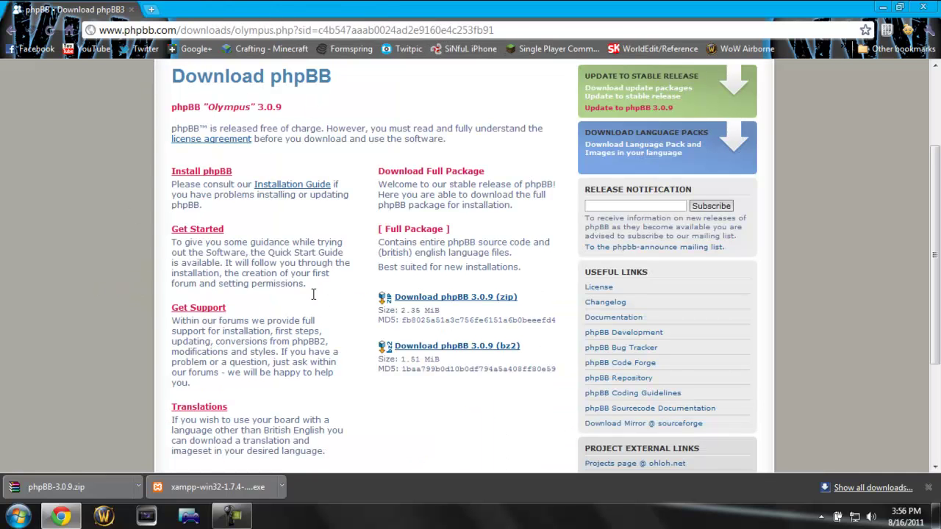
left_click(55, 490)
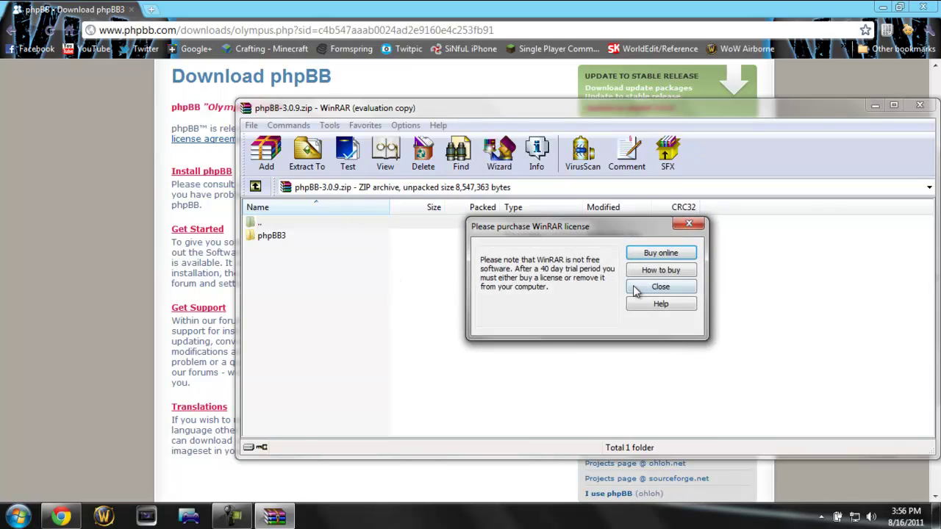
left_click(636, 288)
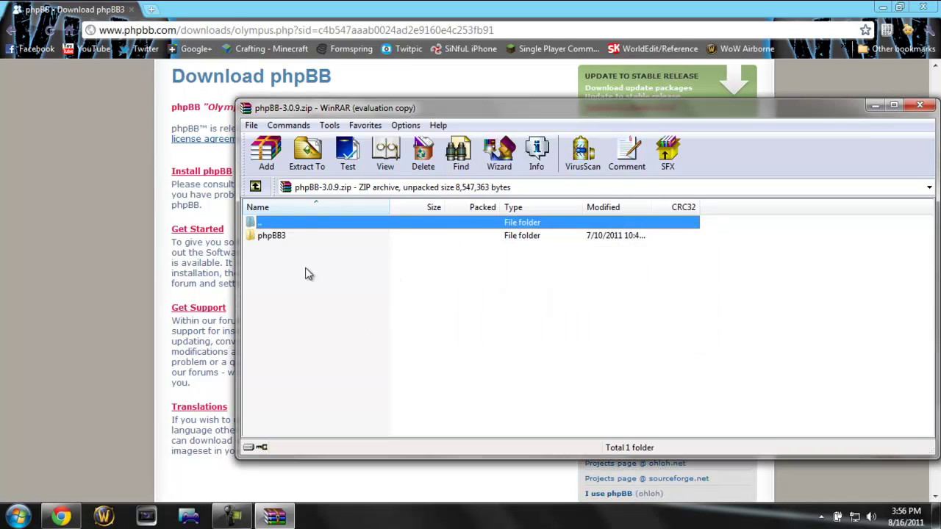
left_click(278, 237)
Step: Browse to C:\Xampp\htdocs and delete all 12 default XAMPP items
key("super")
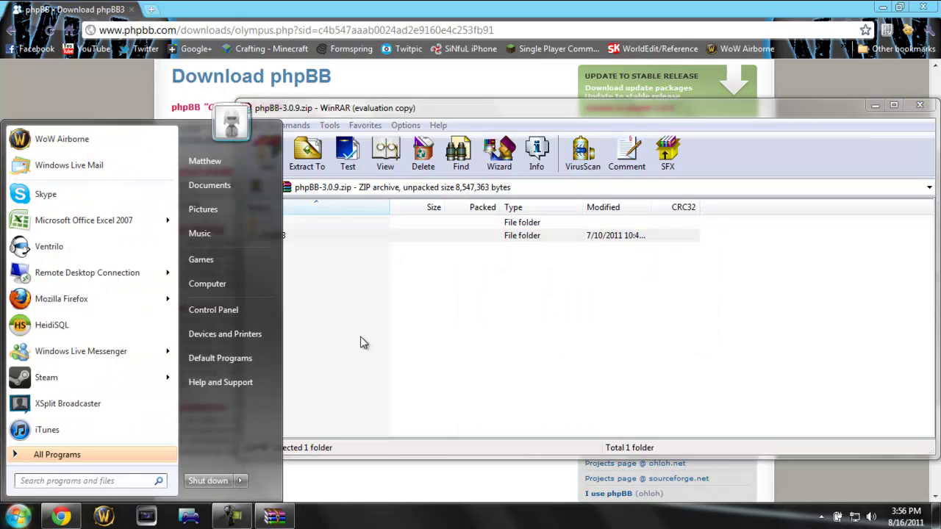
left_click(209, 281)
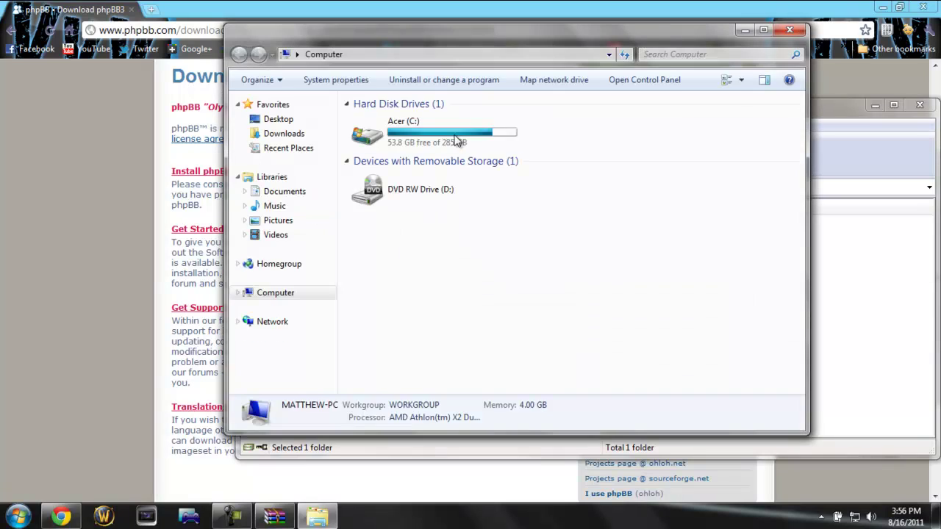
double_click(441, 122)
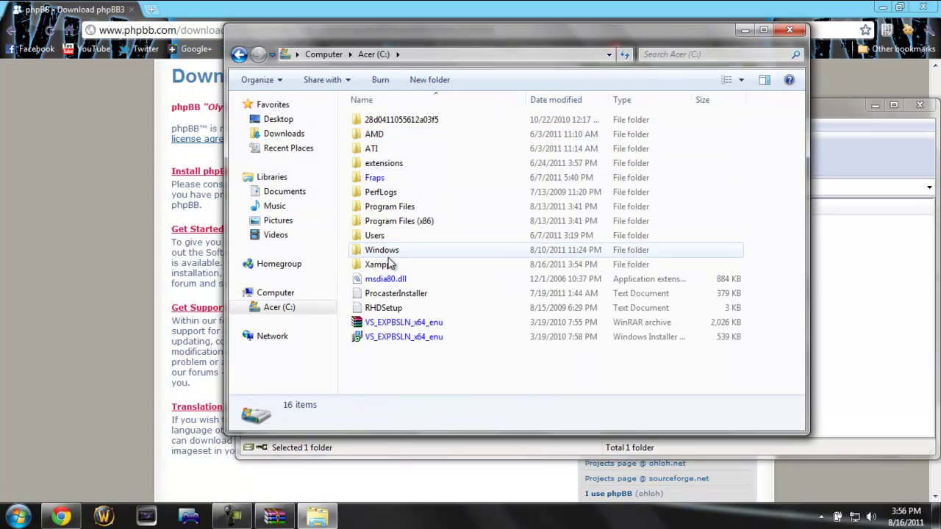
left_click(440, 264)
double_click(439, 262)
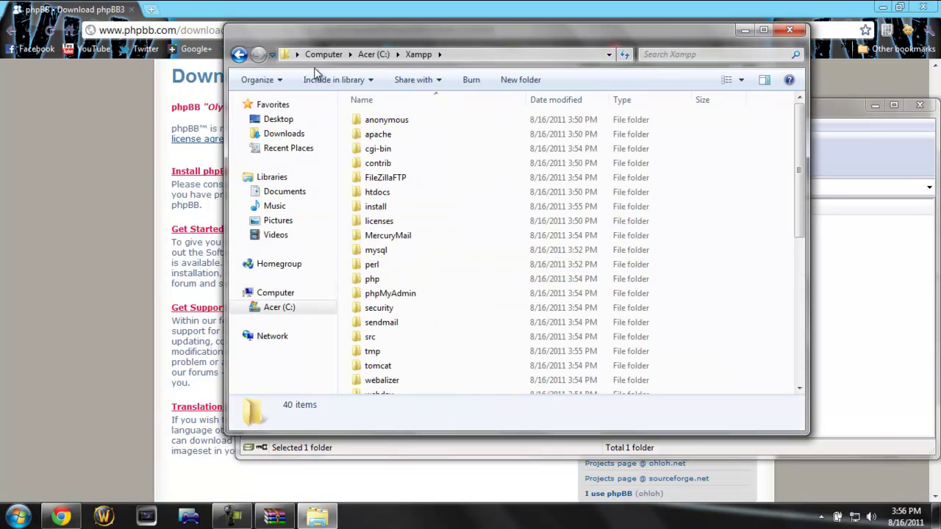
double_click(390, 192)
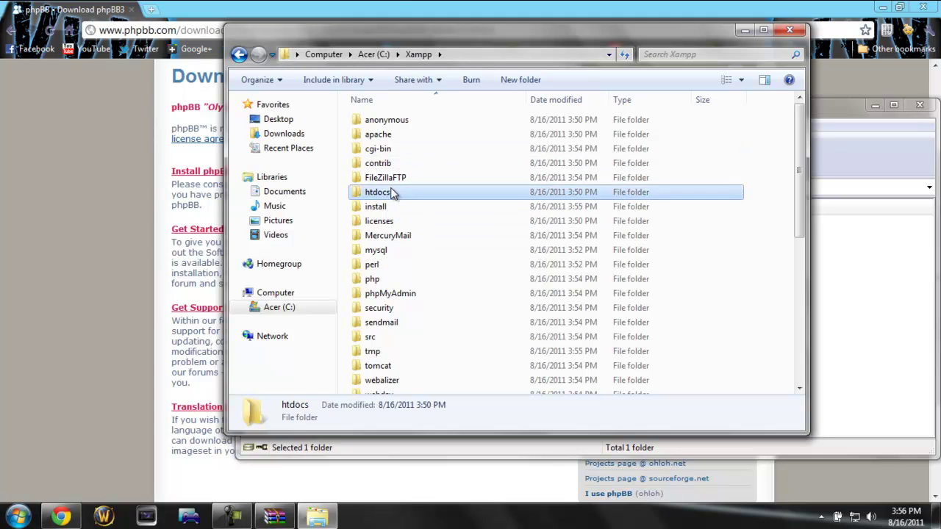
key("ctrl+a")
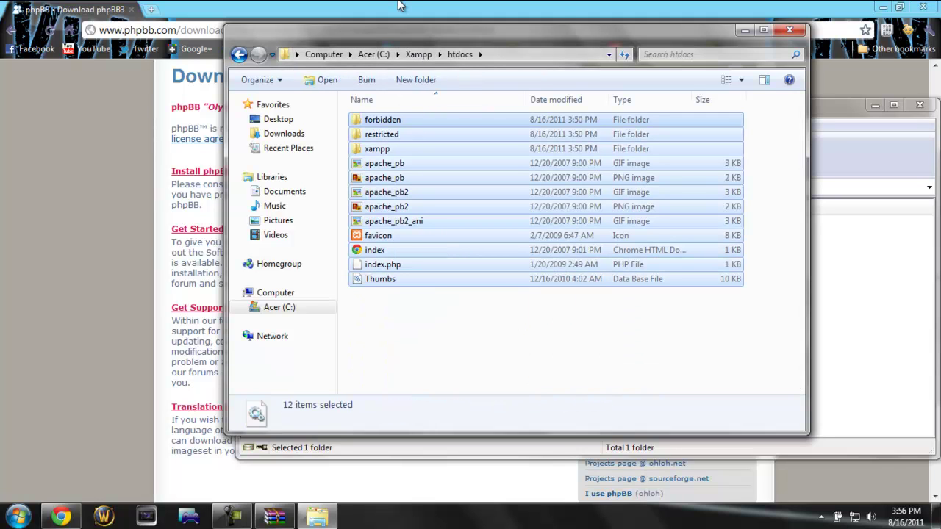
key("Delete")
key("Return")
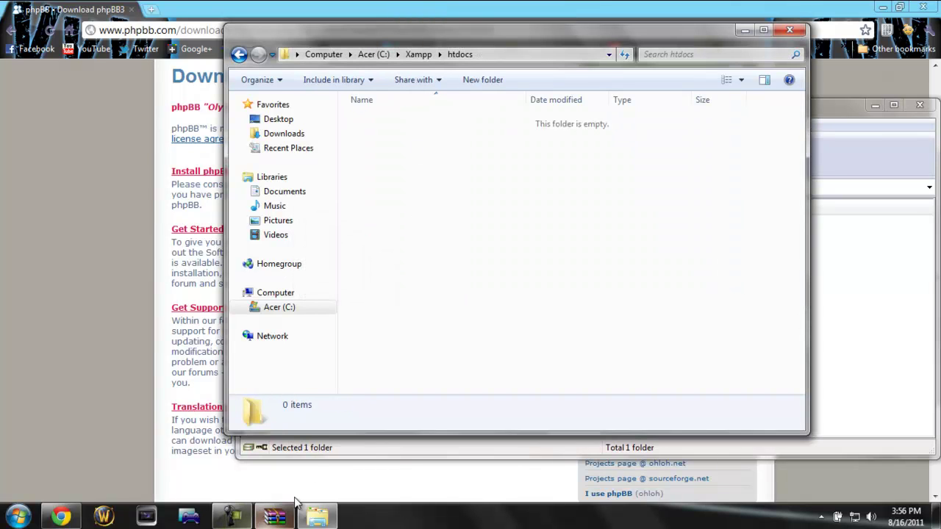
Step: Reopen htdocs and delete its 12 remaining items again, confirming the deletion
left_click(239, 54)
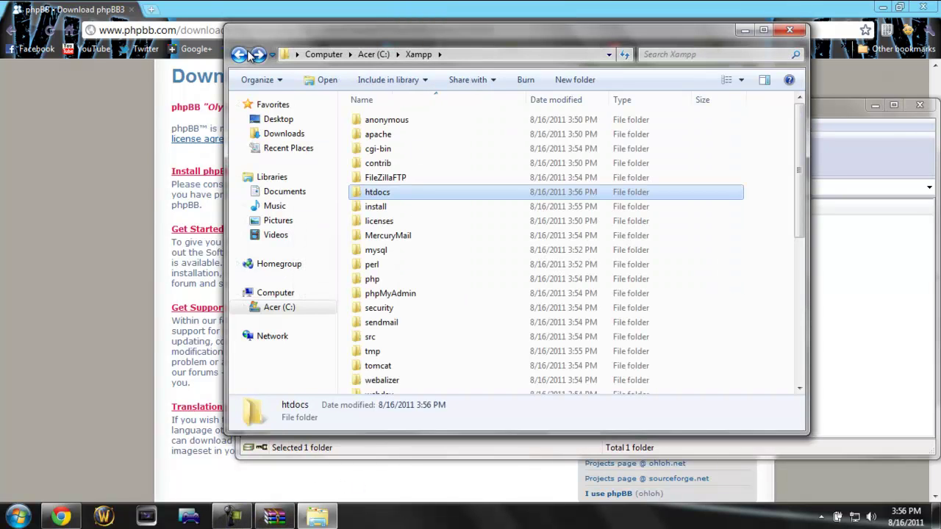
left_click(379, 193)
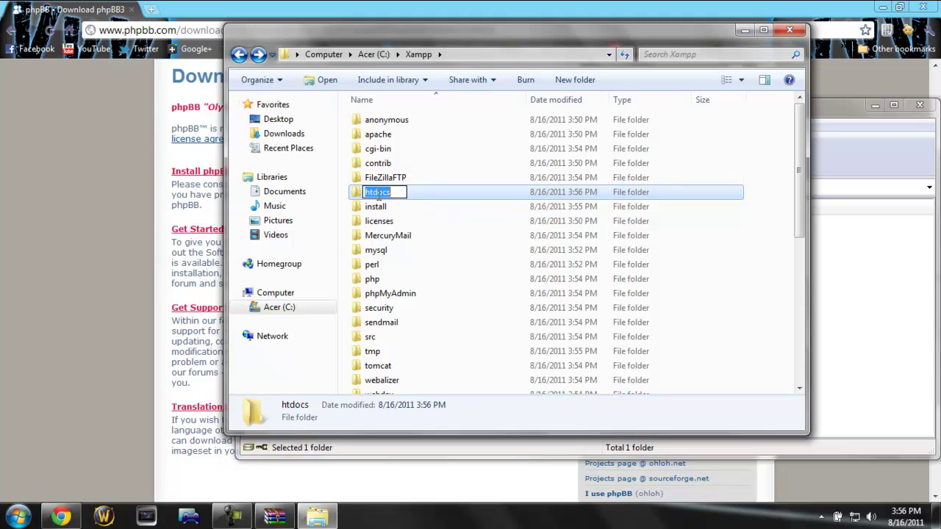
double_click(443, 199)
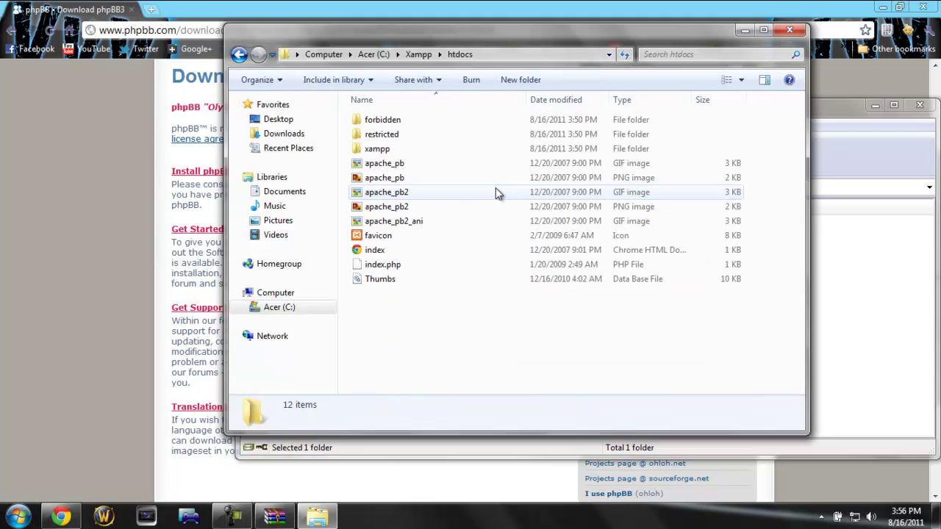
left_click(416, 236)
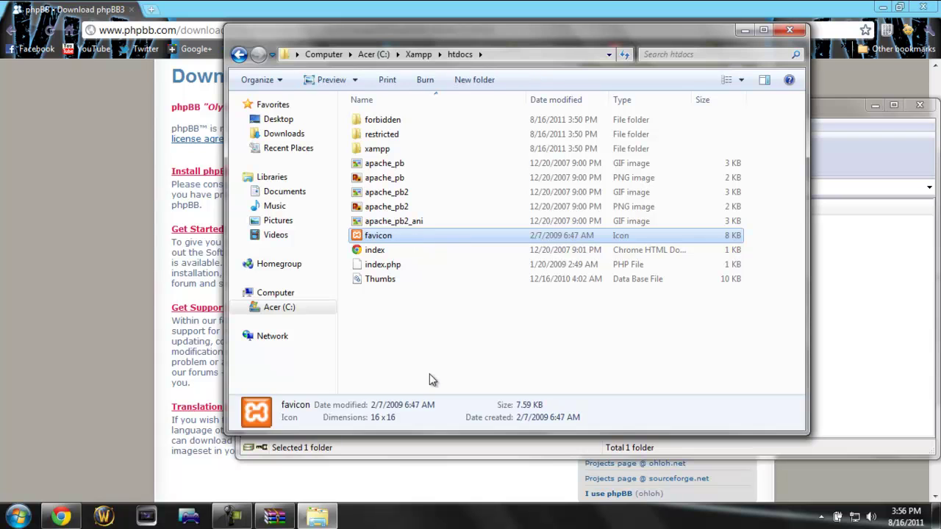
key("ctrl+a")
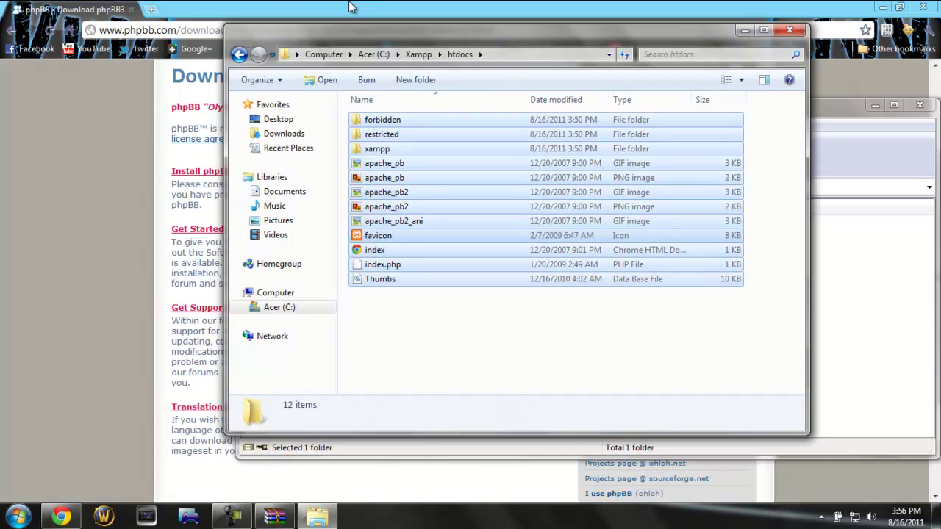
key("Delete")
key("Return")
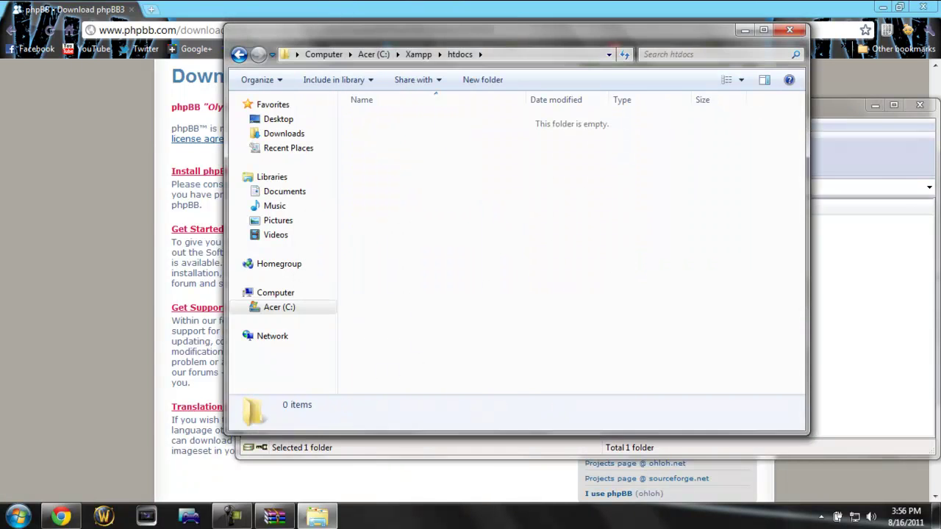
Step: Extract the phpBB3 folder from phpBB-3.0.9.zip into the empty C:\Xampp\htdocs folder
left_click(853, 116)
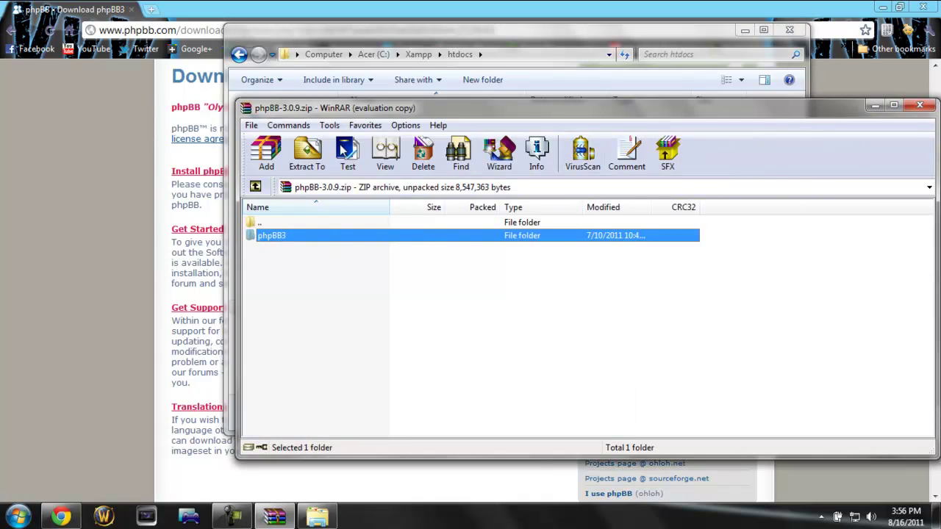
left_click_drag(362, 110, 692, 261)
left_click_drag(603, 388, 416, 160)
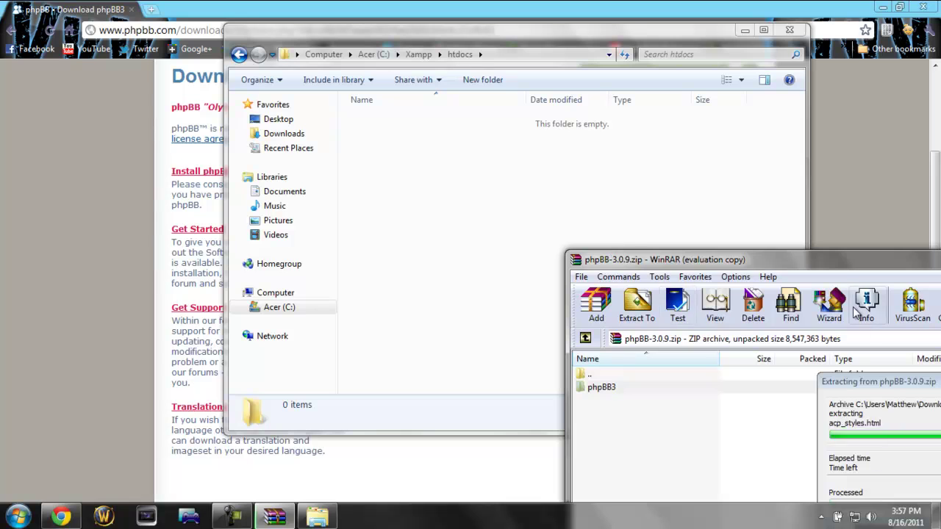
left_click_drag(838, 265, 741, 154)
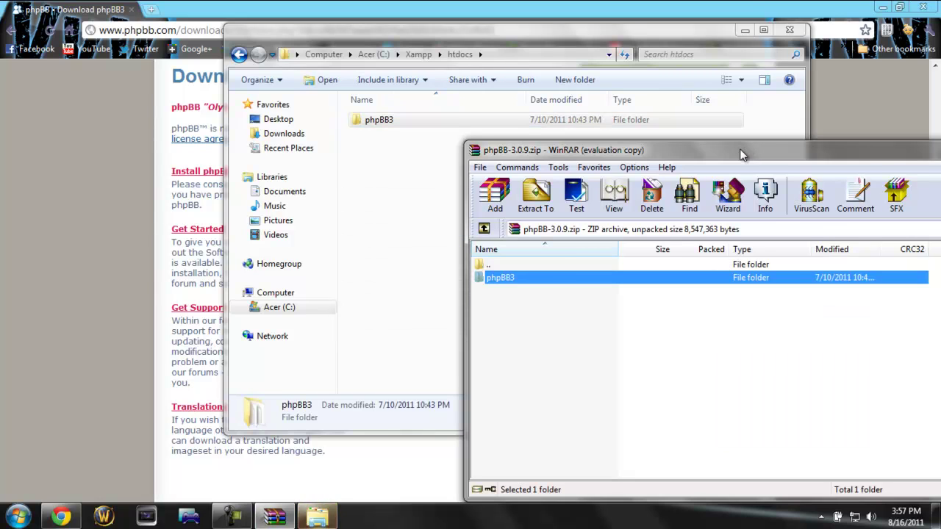
Step: Rename the extracted phpBB3 folder in htdocs to 'Forums'
left_click(405, 158)
left_click(394, 119)
left_click(388, 121)
type("Forums")
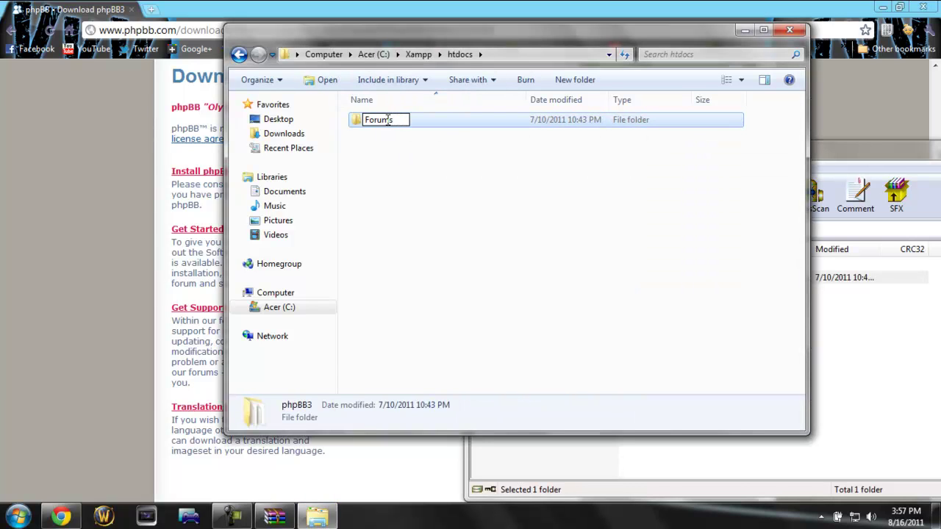
key("Return")
left_click(380, 174)
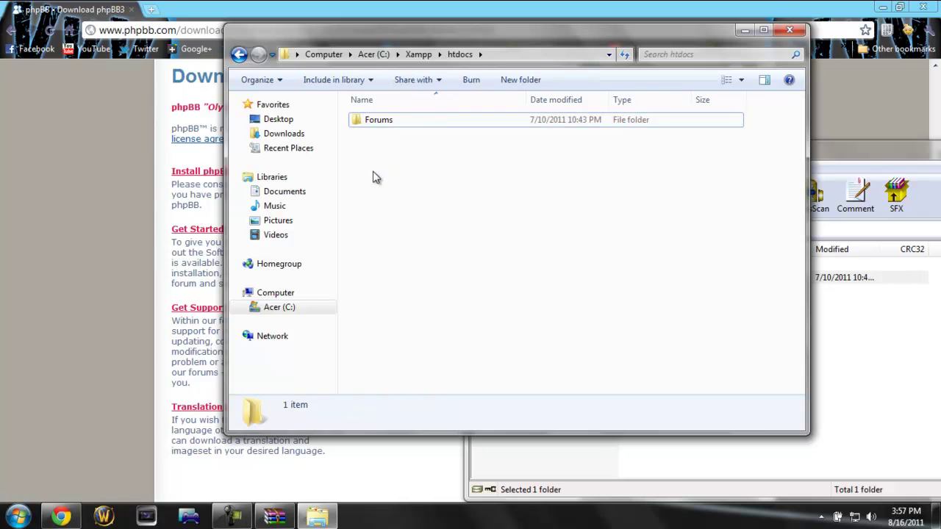
Step: Close the WinRAR window holding the phpBB-3.0.9.zip archive
left_click_drag(864, 150, 506, 63)
left_click(526, 234)
left_click(150, 181)
left_click(216, 204)
left_click(789, 61)
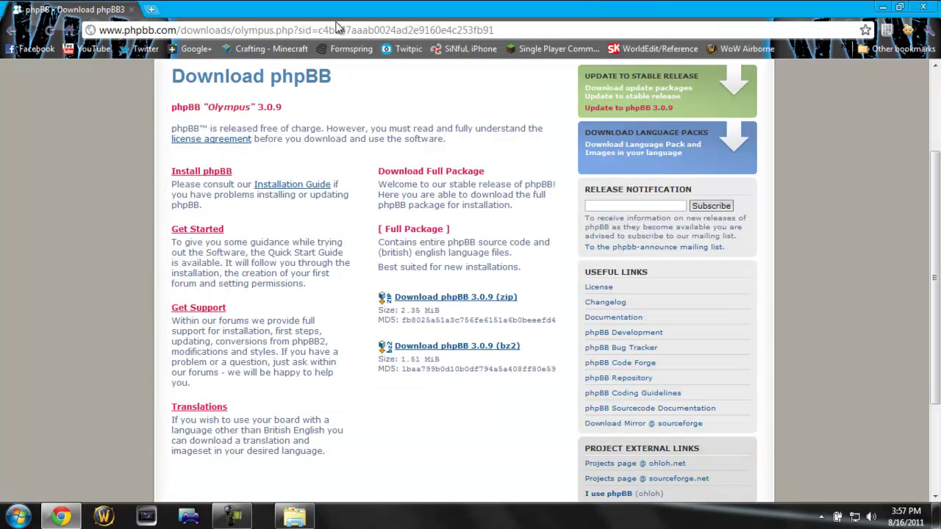
Step: Close Chrome, launch the XAMPP Control Panel and dismiss its status-check failure warning
left_click(922, 6)
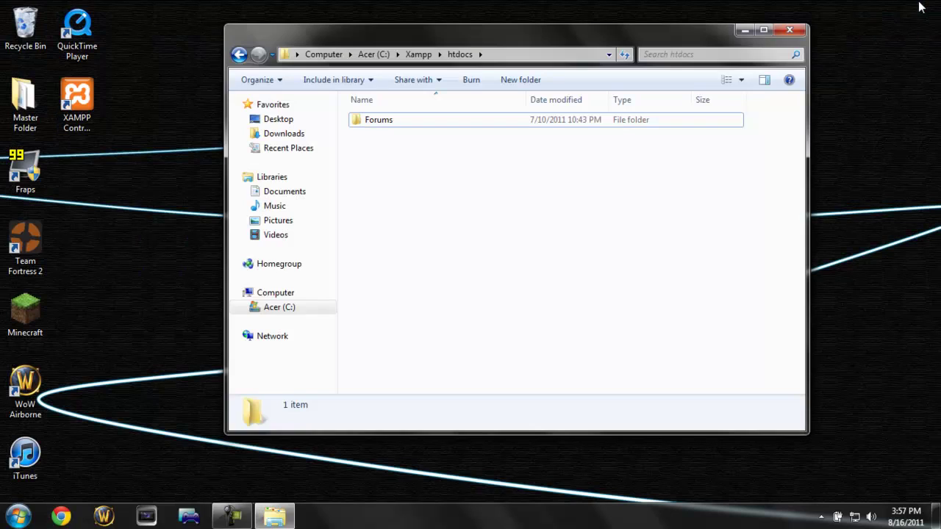
left_click_drag(516, 44, 476, 46)
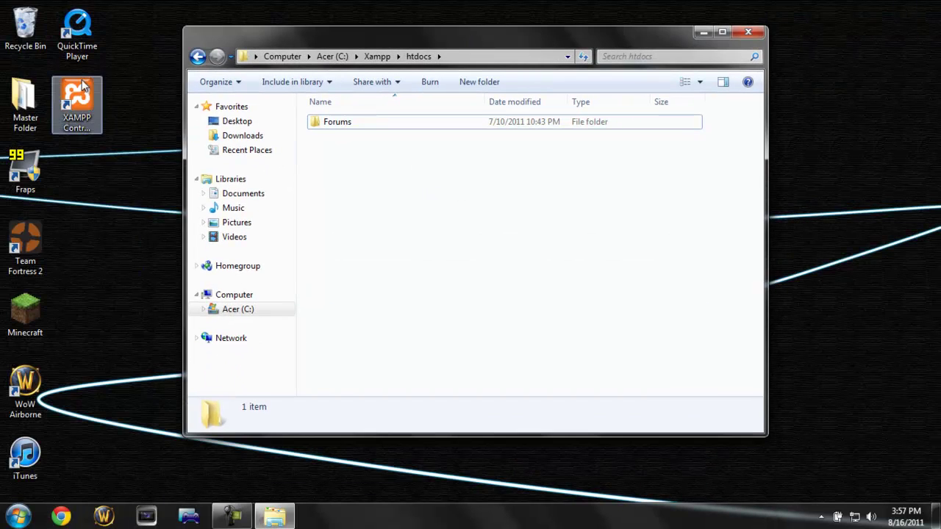
left_click(72, 102)
double_click(71, 98)
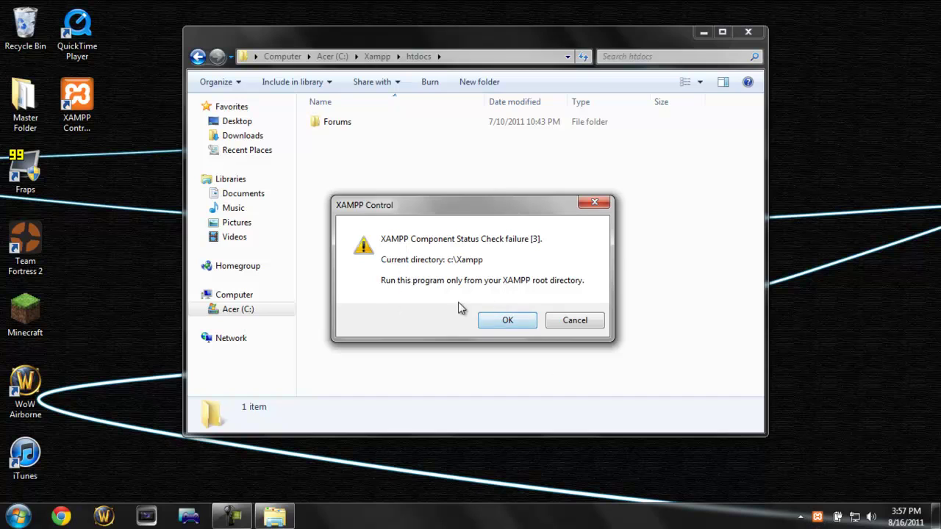
left_click(503, 320)
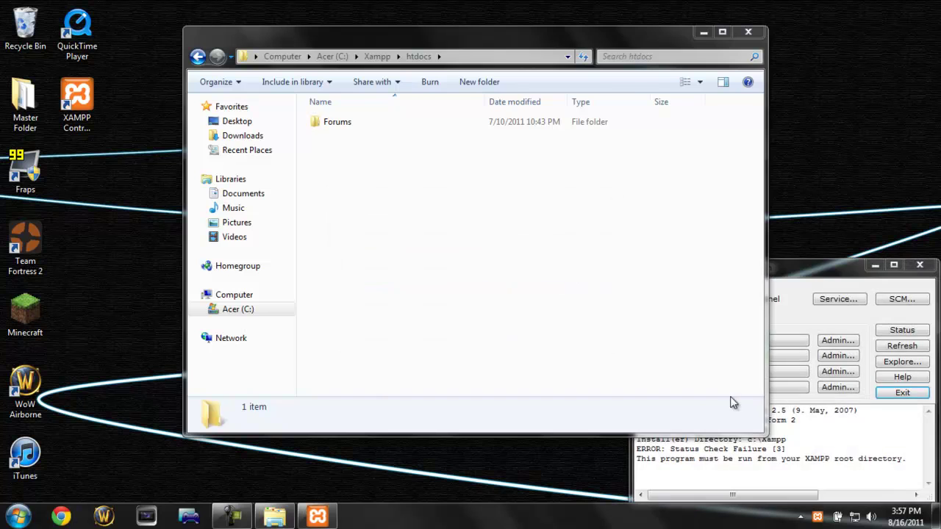
Step: Check Apache and MySql are running, then select the Forums folder in htdocs
left_click(813, 274)
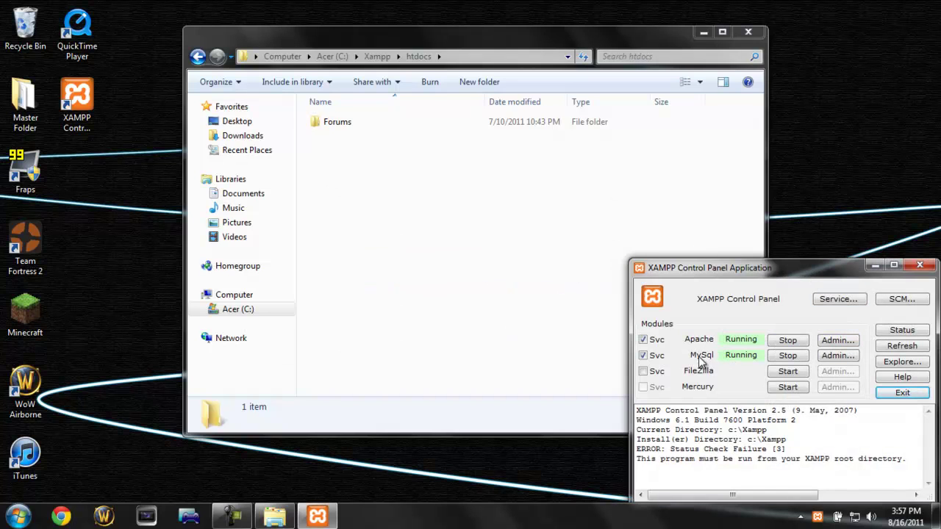
left_click(482, 251)
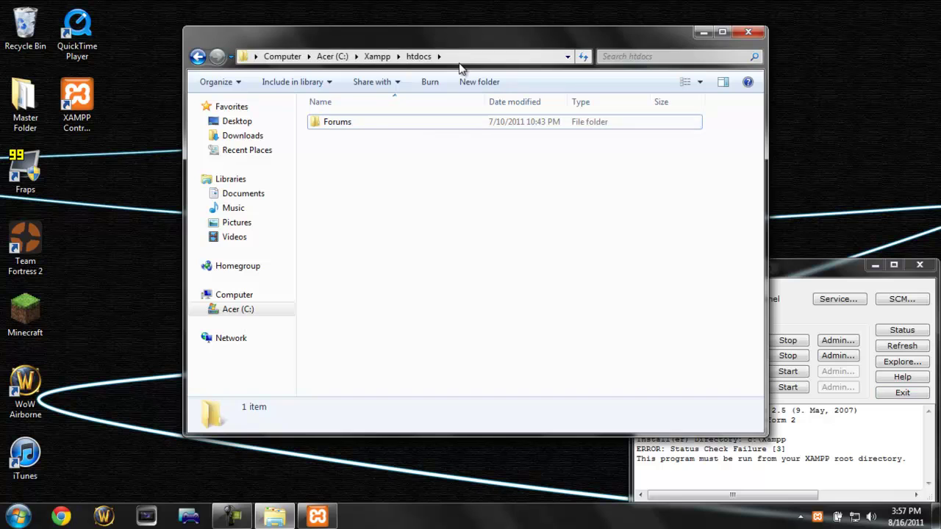
left_click(806, 287)
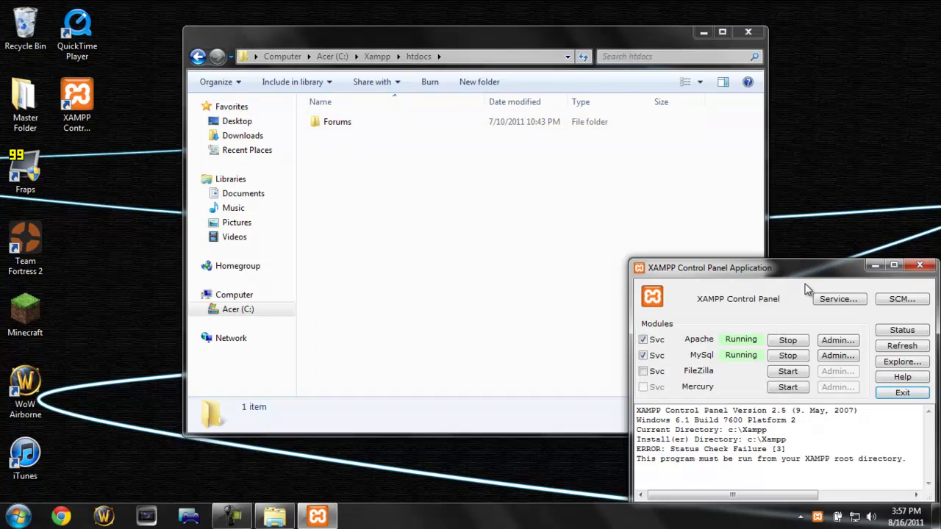
left_click(527, 257)
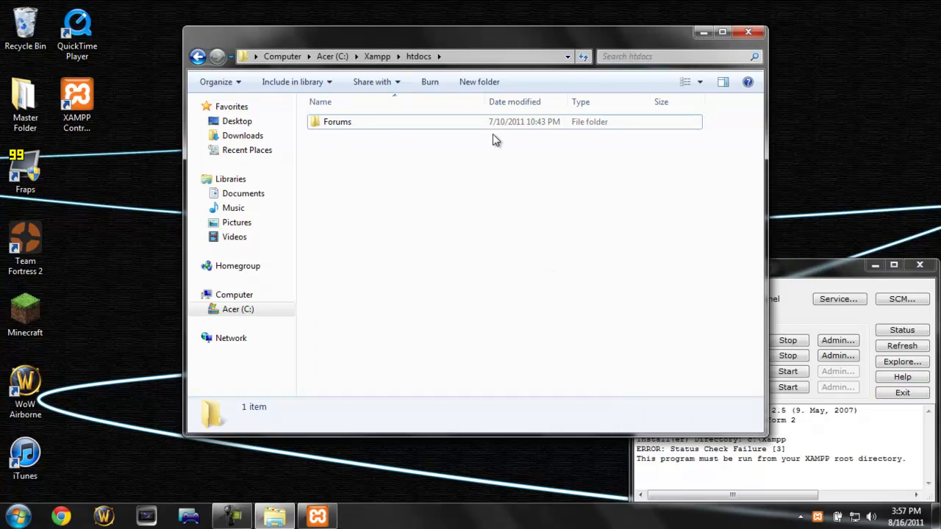
left_click_drag(359, 202, 313, 111)
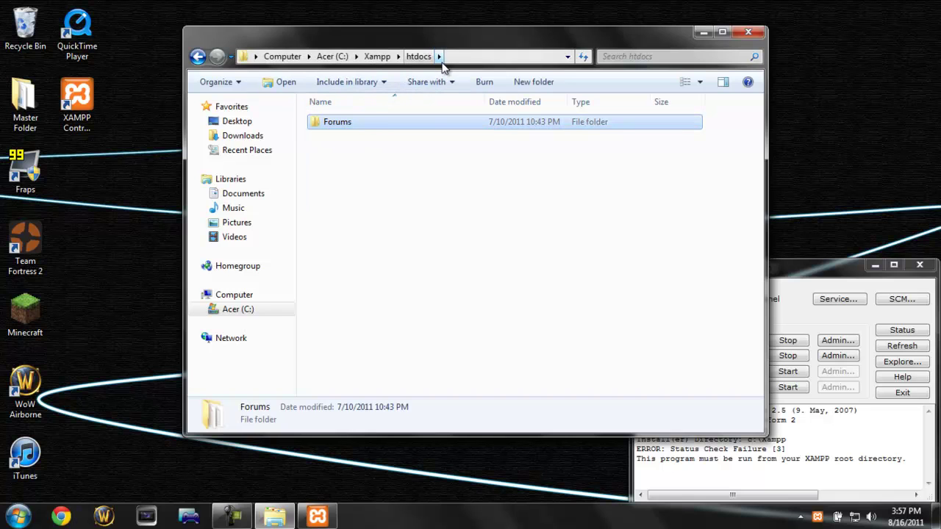
Step: Open the Forums folder and select all 29 of its phpBB files and folders
left_click(395, 157)
left_click(336, 131)
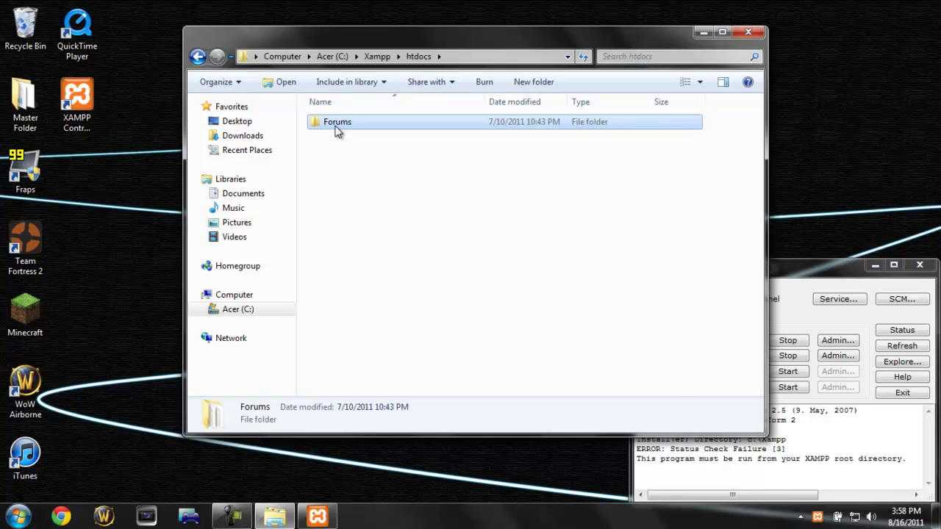
double_click(336, 131)
left_click(197, 57)
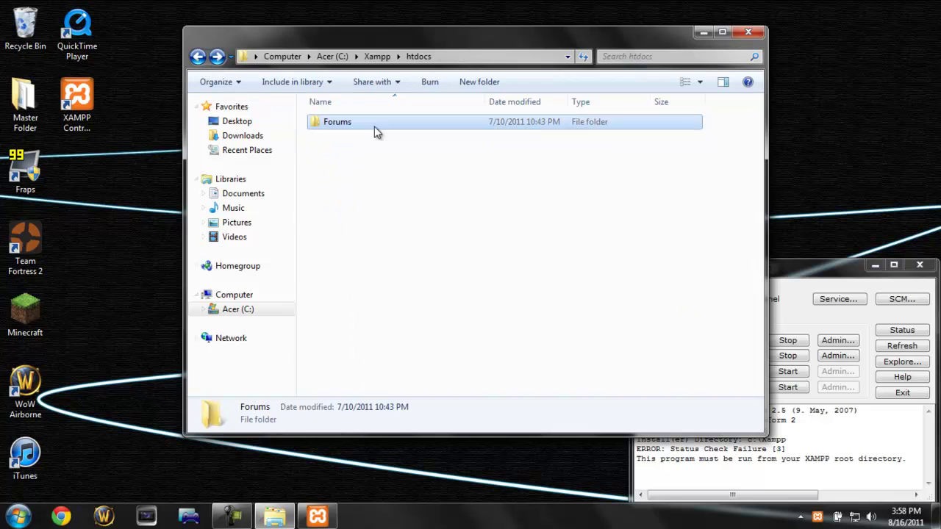
double_click(336, 125)
key("ctrl+a")
scroll(499, 257, "down", 3)
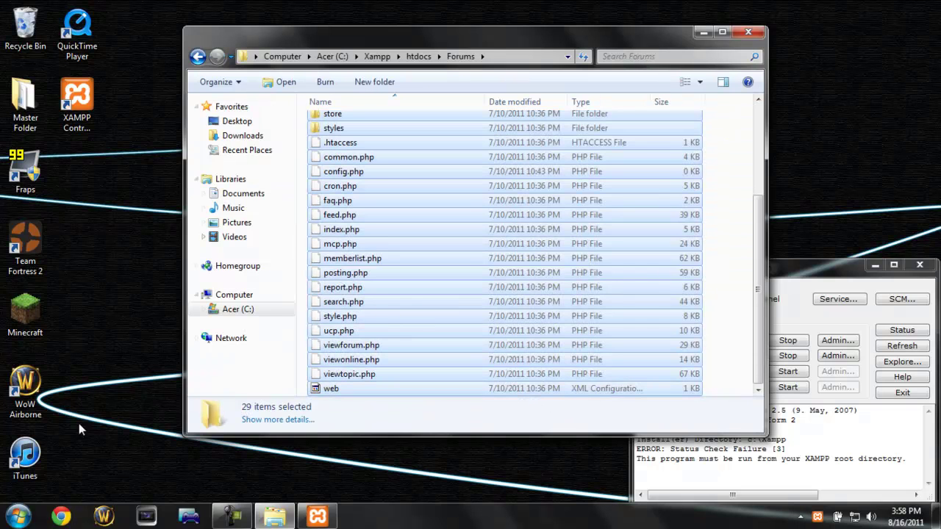
Step: Open htdocs in a second Explorer window and move the 29 Forums items into it
key("super")
left_click(242, 283)
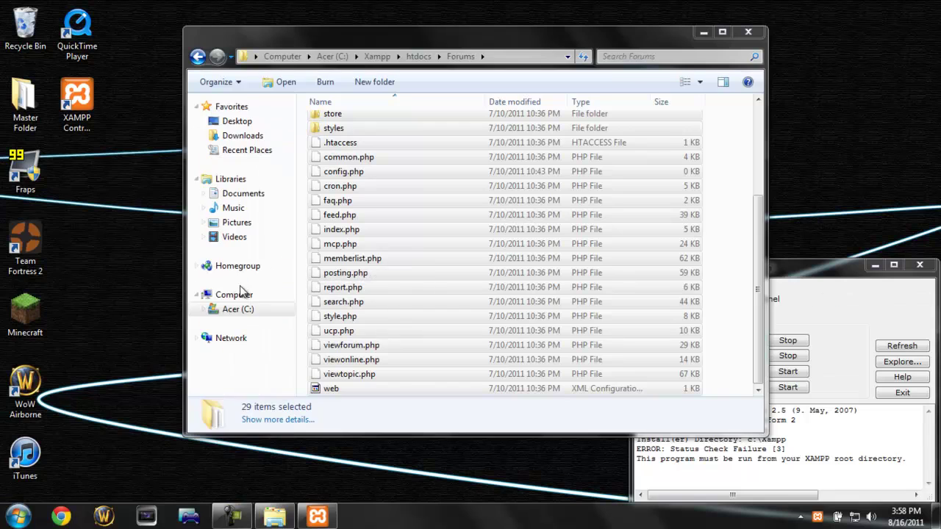
double_click(399, 158)
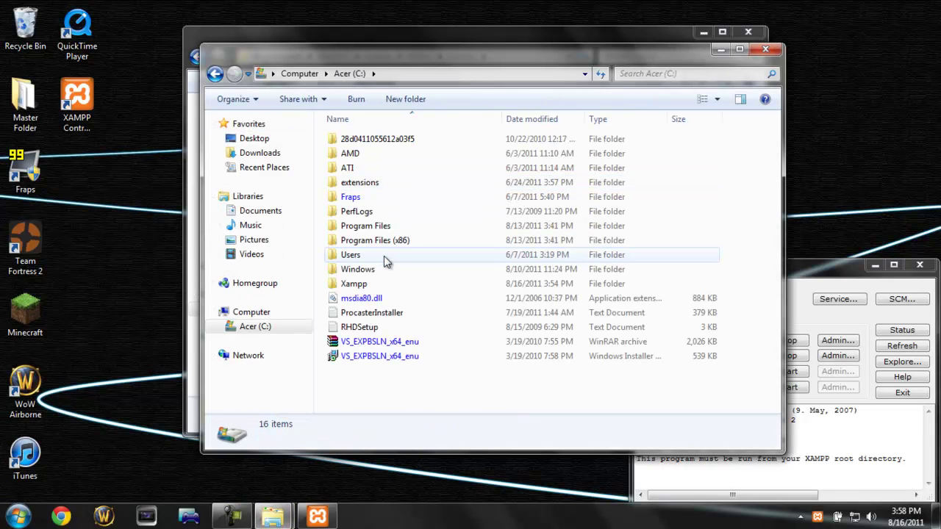
left_click(383, 256)
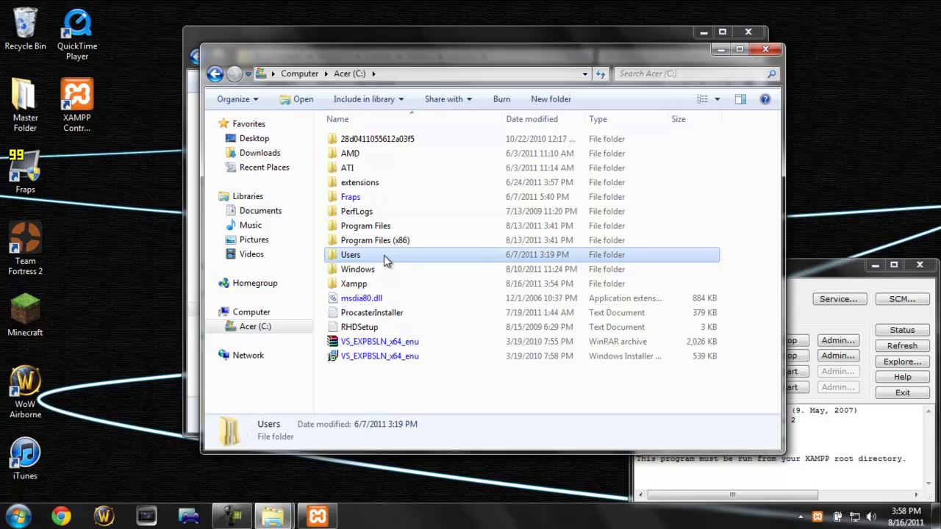
double_click(383, 285)
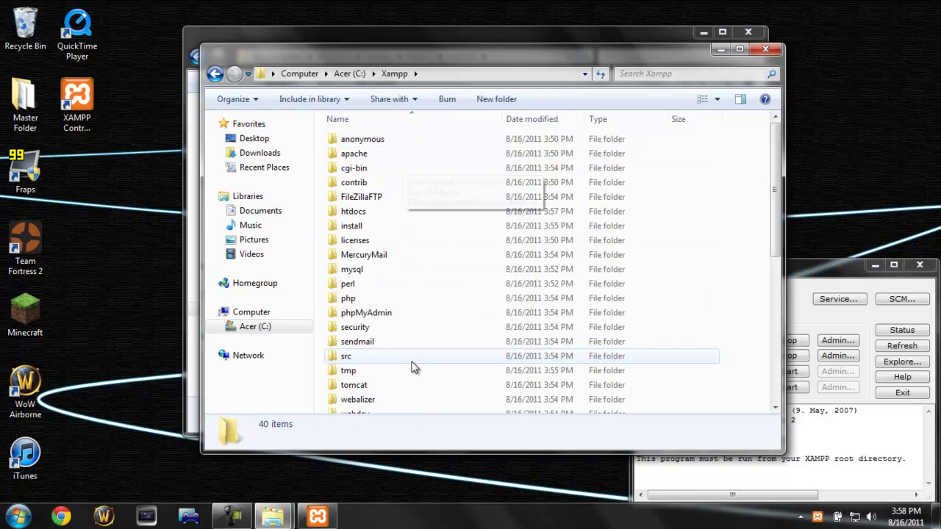
double_click(382, 211)
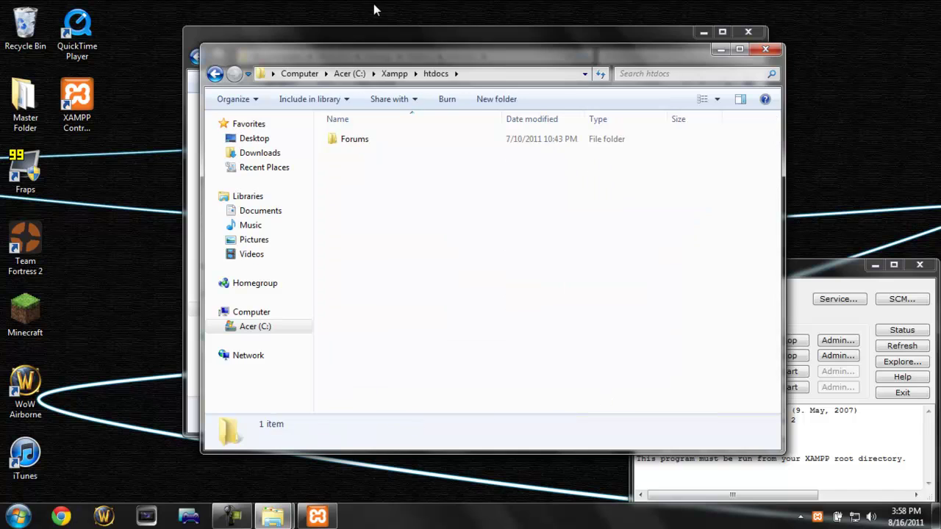
left_click(384, 41)
left_click_drag(340, 130, 514, 275)
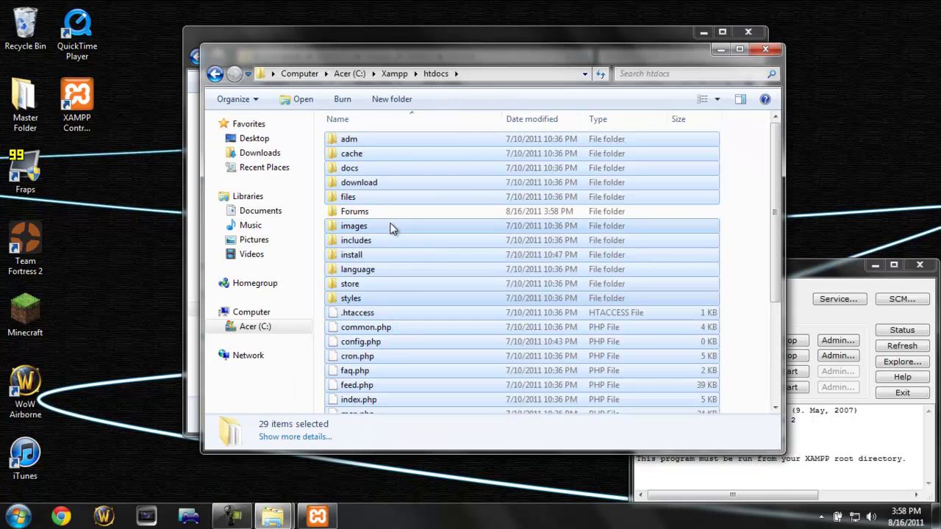
Step: Delete the emptied Forums folder and review the phpBB files now in htdocs
left_click(391, 223)
left_click(389, 215)
key("Delete")
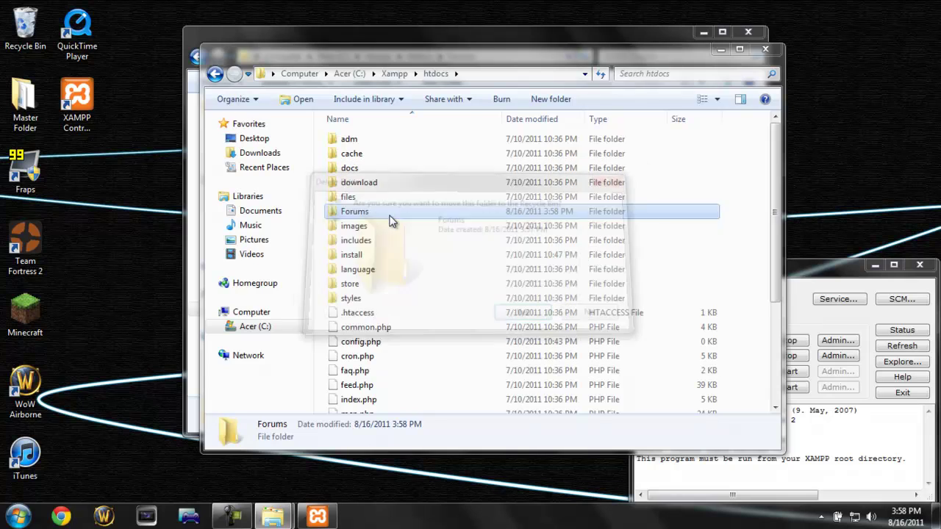
key("Return")
left_click(371, 285)
scroll(426, 360, "down", 3)
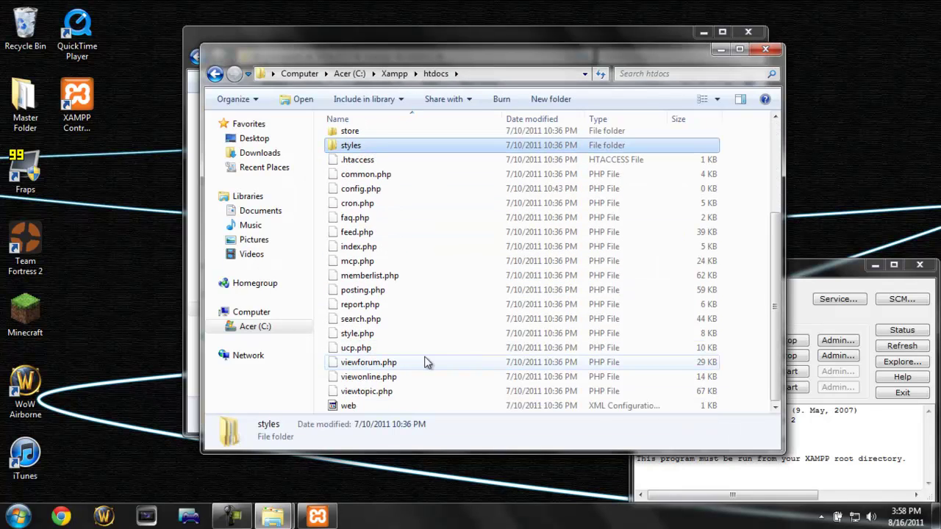
left_click(393, 188)
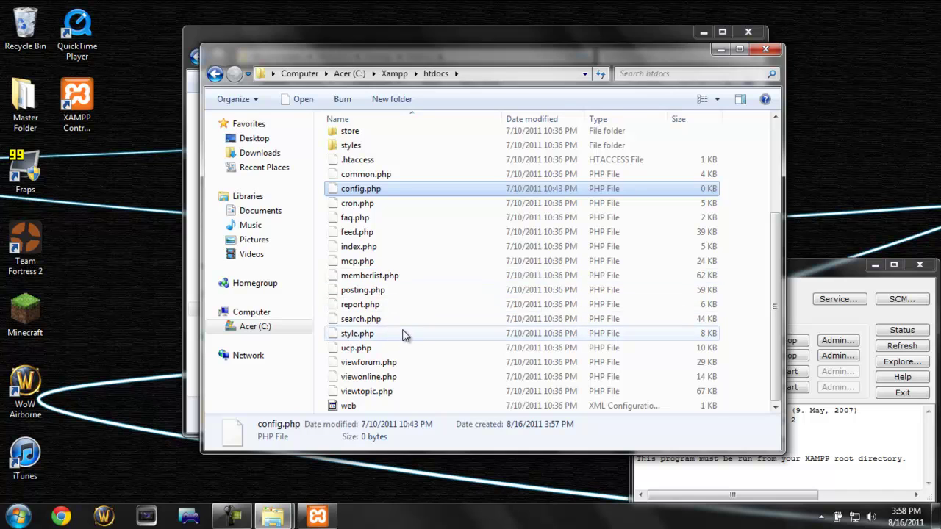
scroll(403, 336, "up", 3)
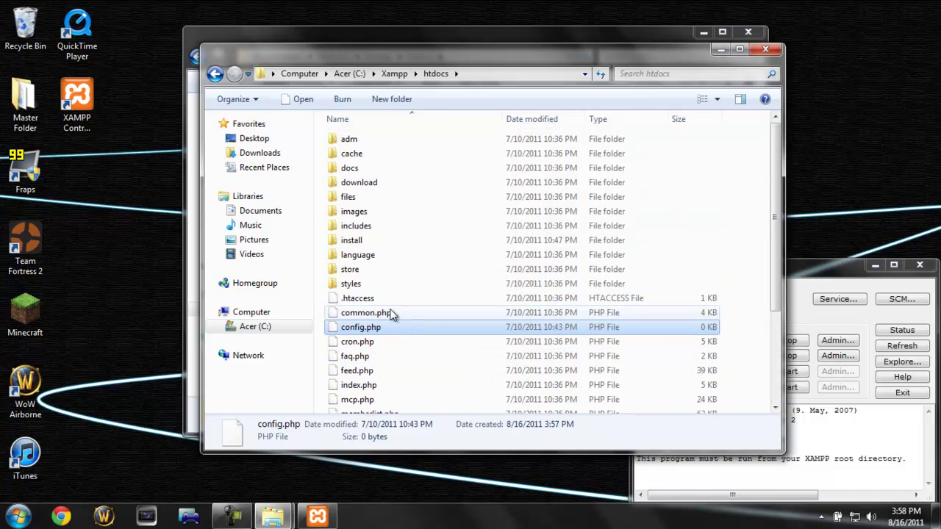
left_click(61, 516)
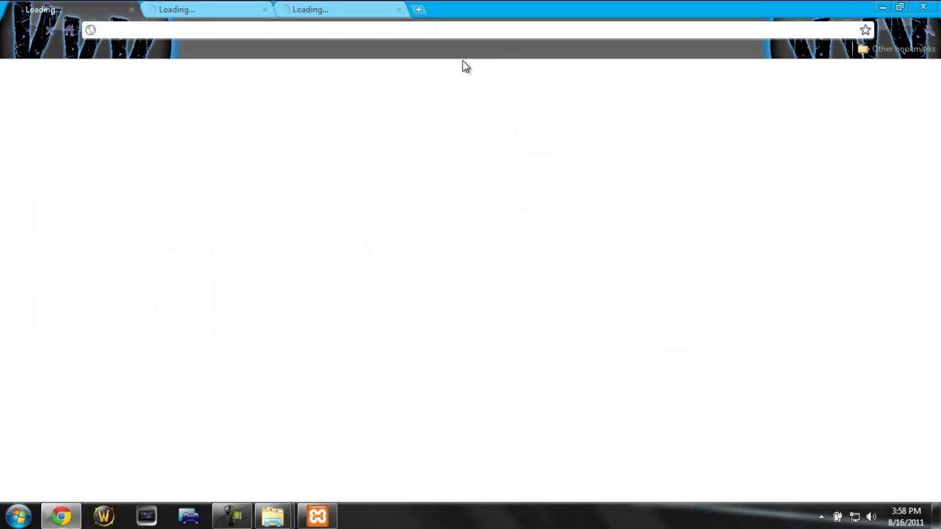
Step: Close the Facebook and YouTube tabs and load 127.0.0.1 to show the phpBB Installation Panel
left_click(133, 9)
left_click(133, 9)
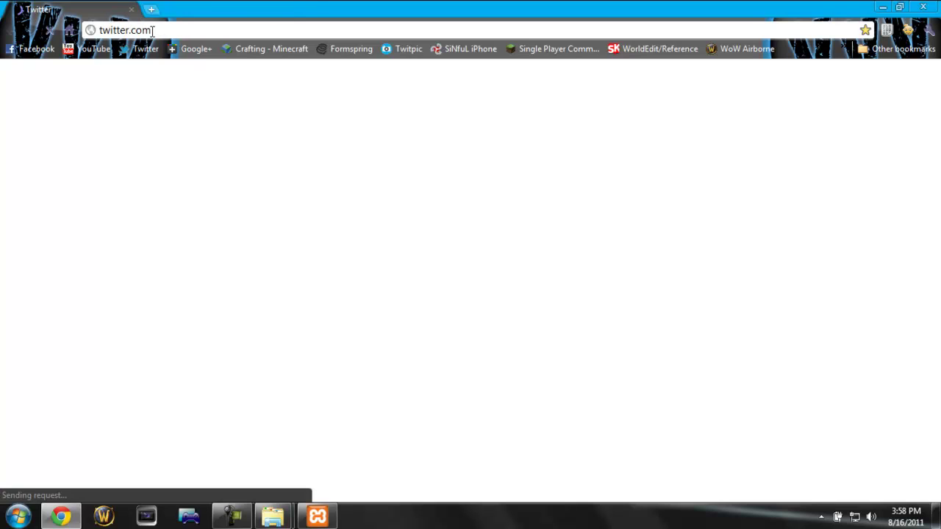
left_click(152, 30)
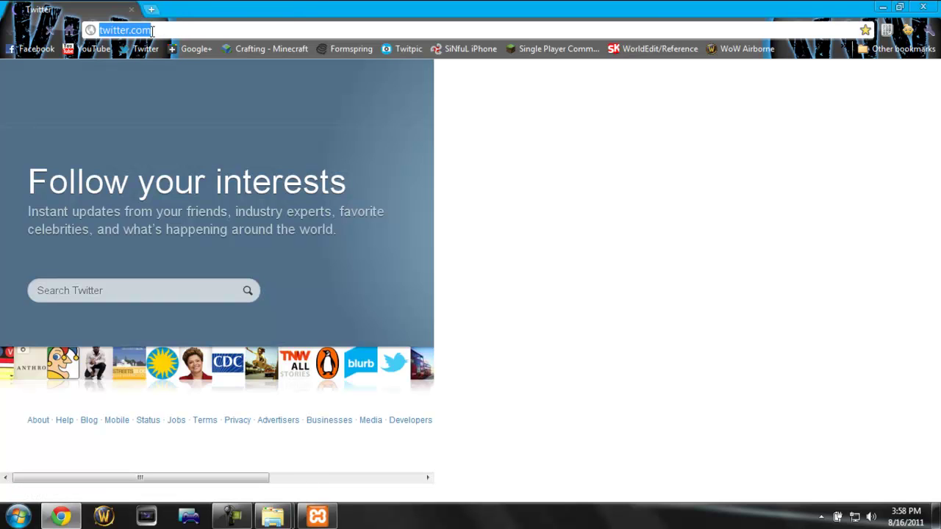
type("127.0.0.")
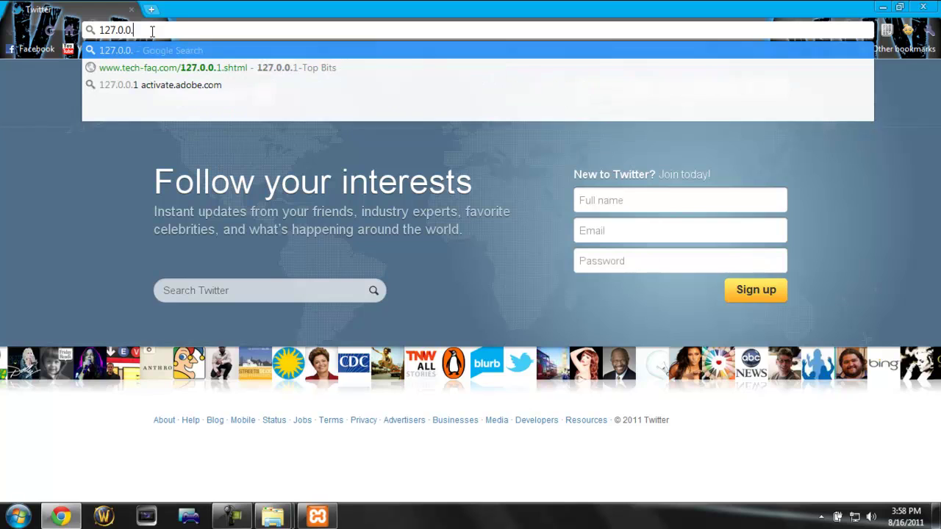
type("1")
key("Return")
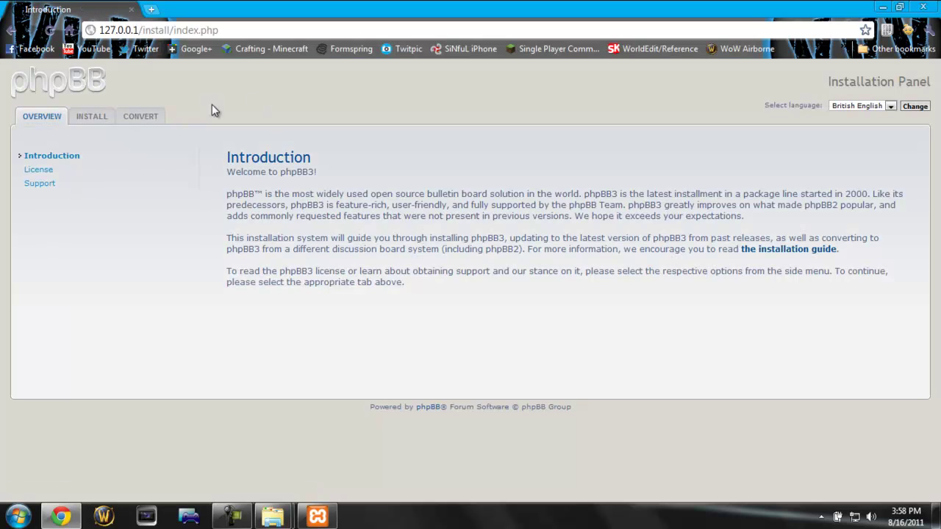
Step: Open the installer's Install section, pass the requirements check and start the installation
left_click_drag(209, 149, 404, 200)
left_click(404, 200)
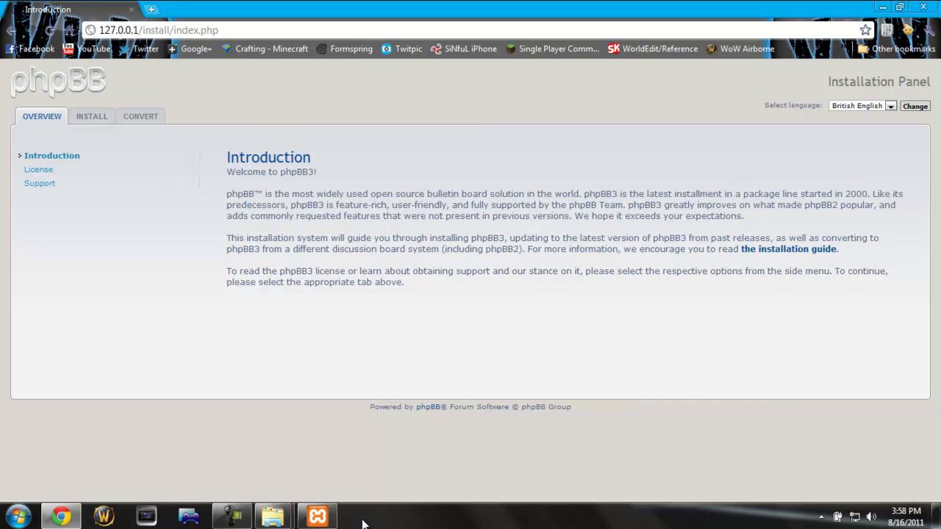
left_click(318, 516)
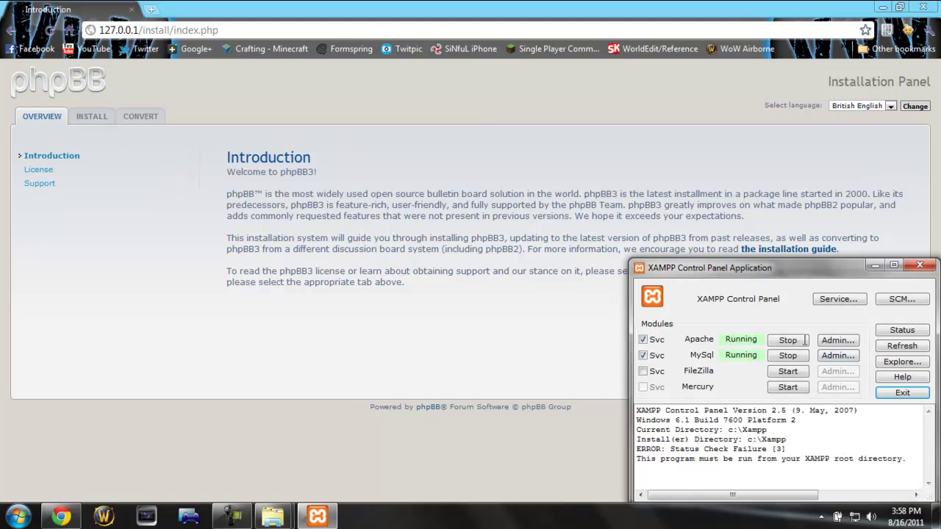
left_click(361, 321)
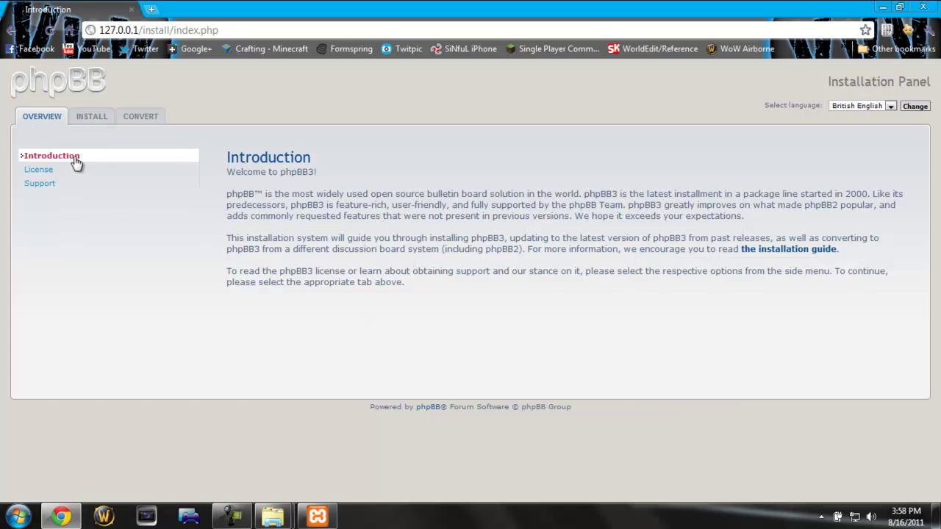
left_click(97, 125)
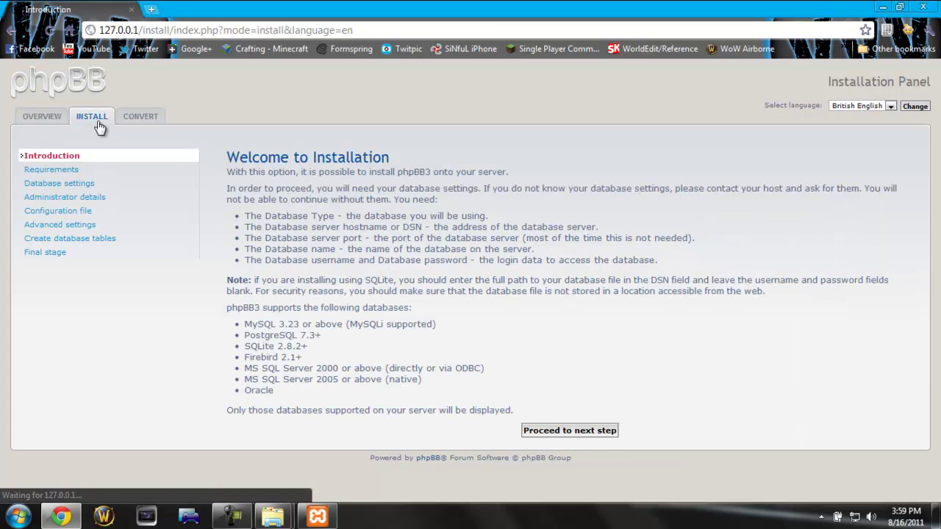
left_click(563, 431)
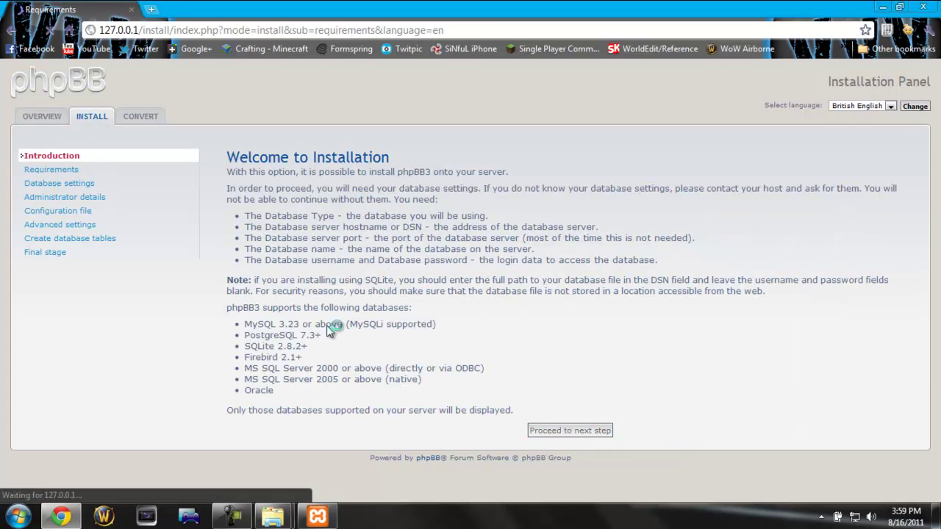
scroll(548, 397, "down", 5)
scroll(548, 397, "down", 4)
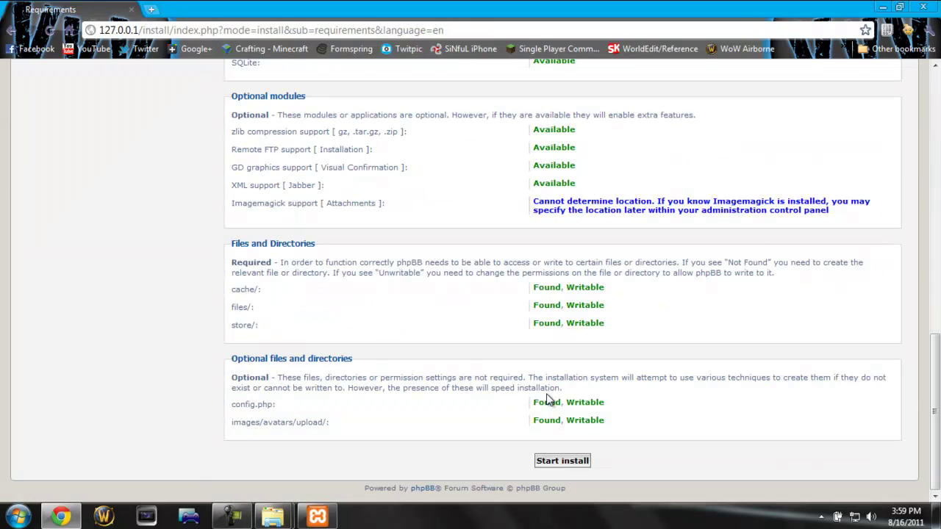
left_click(565, 462)
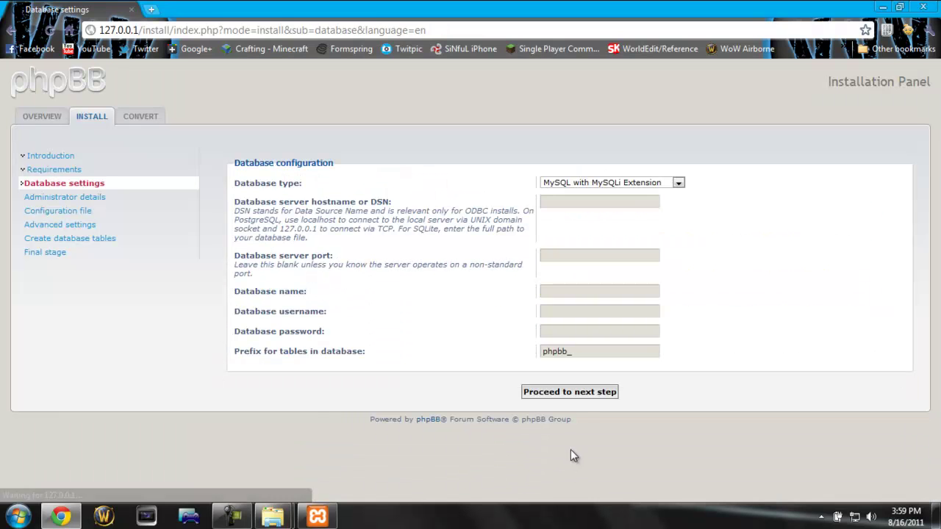
Step: Enter host localhost, database Forums and user root, leave the password blank, and clear the phpbb_ prefix
left_click(563, 201)
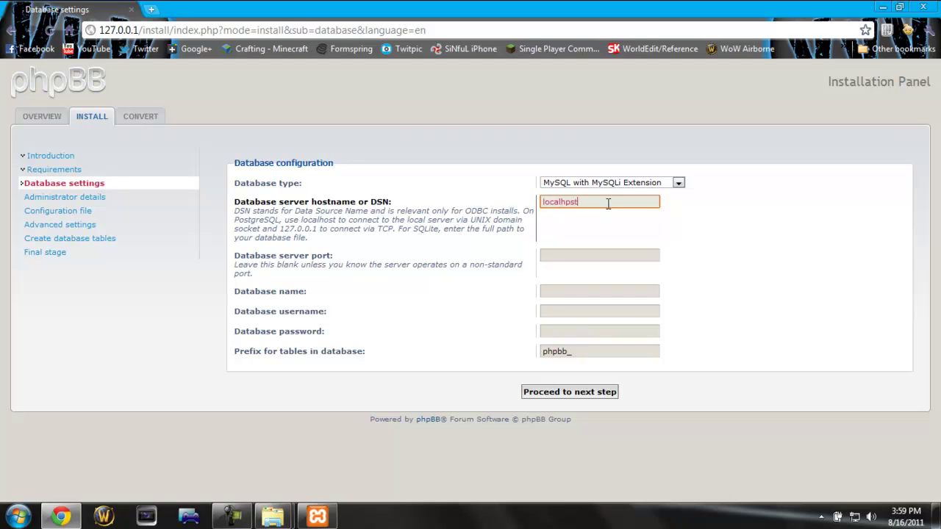
key("Tab")
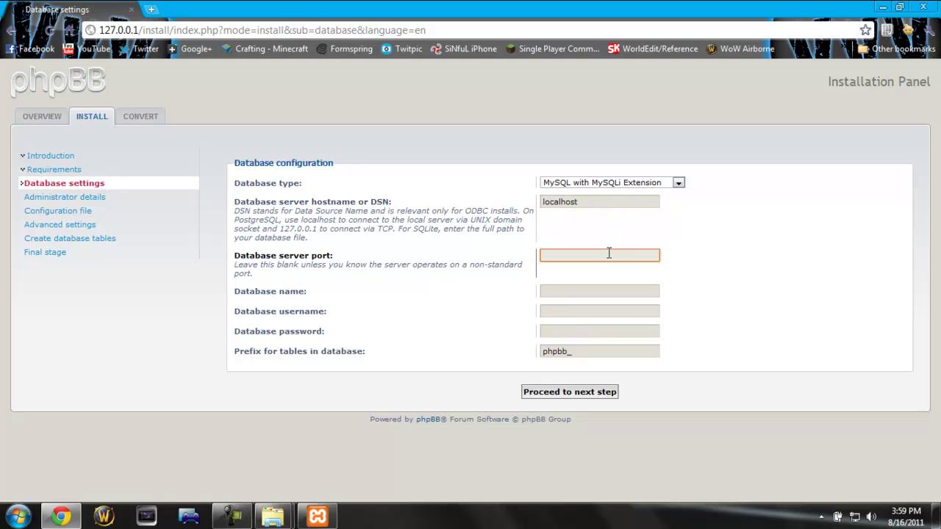
left_click(563, 291)
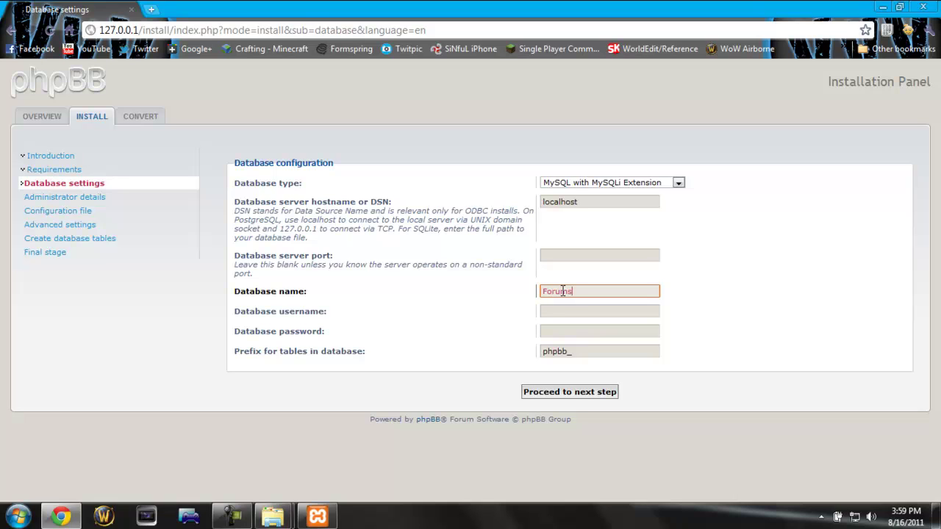
key("Tab")
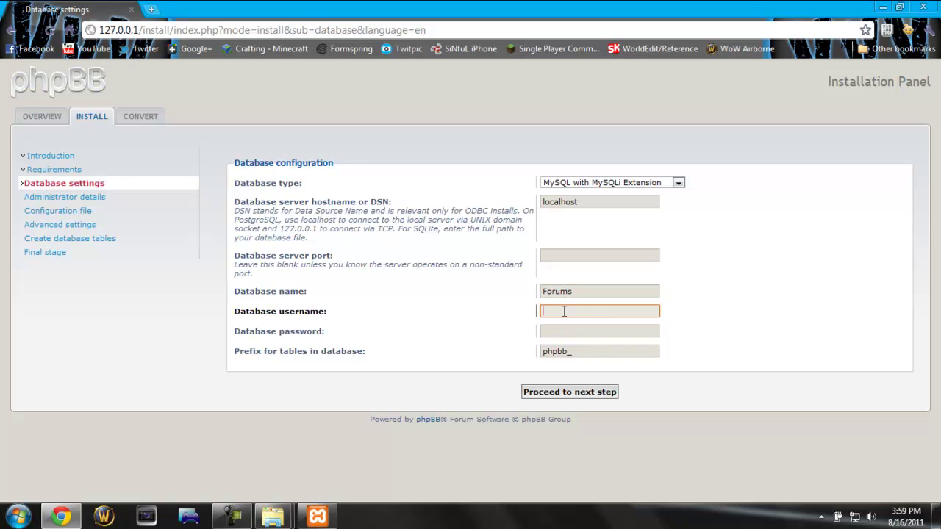
type("forums")
key("Tab")
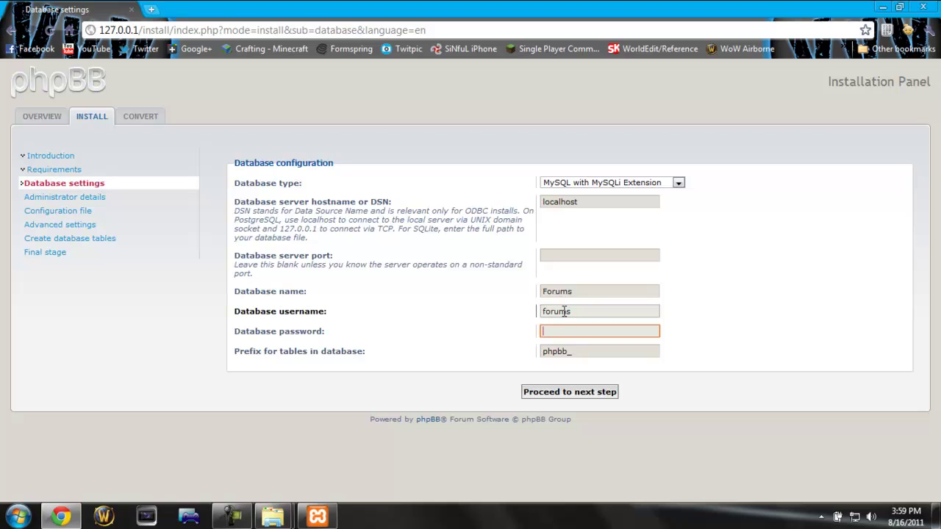
left_click(548, 315)
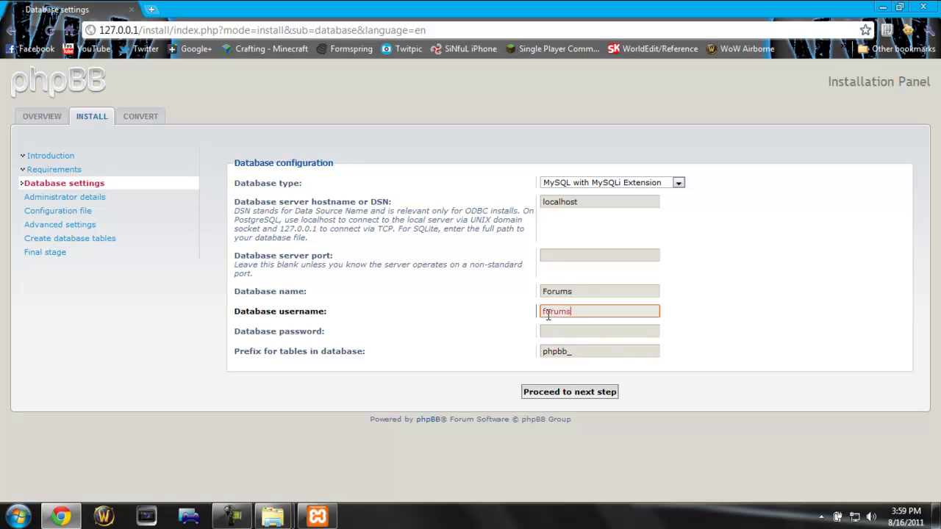
type("root")
key("Tab")
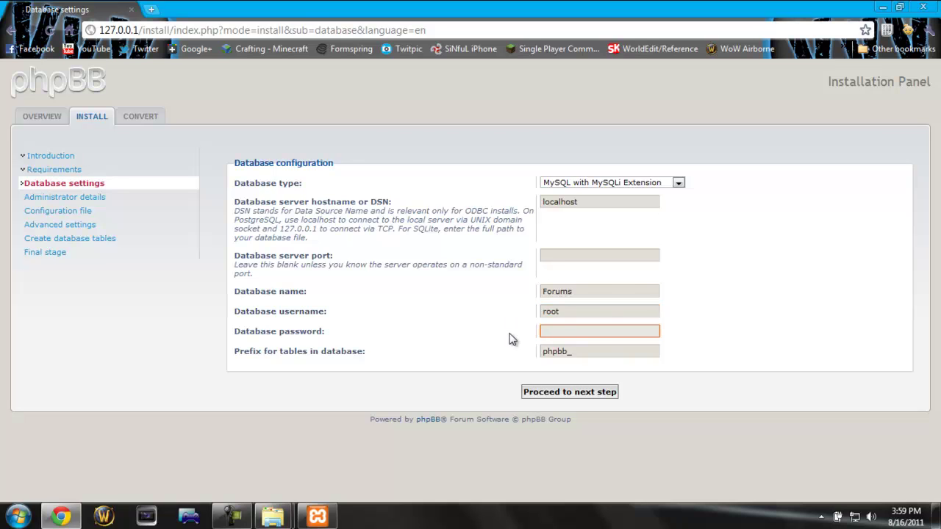
key("Tab")
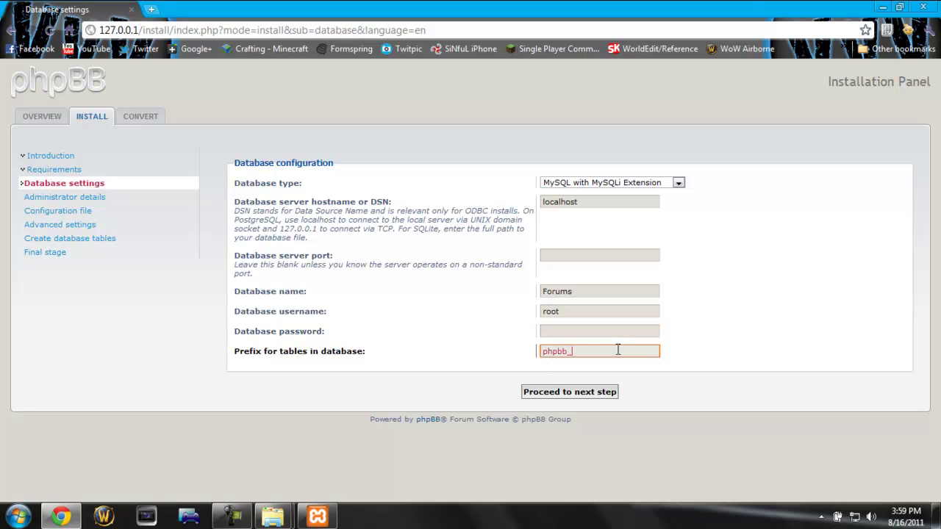
key("BackSpace")
key("super")
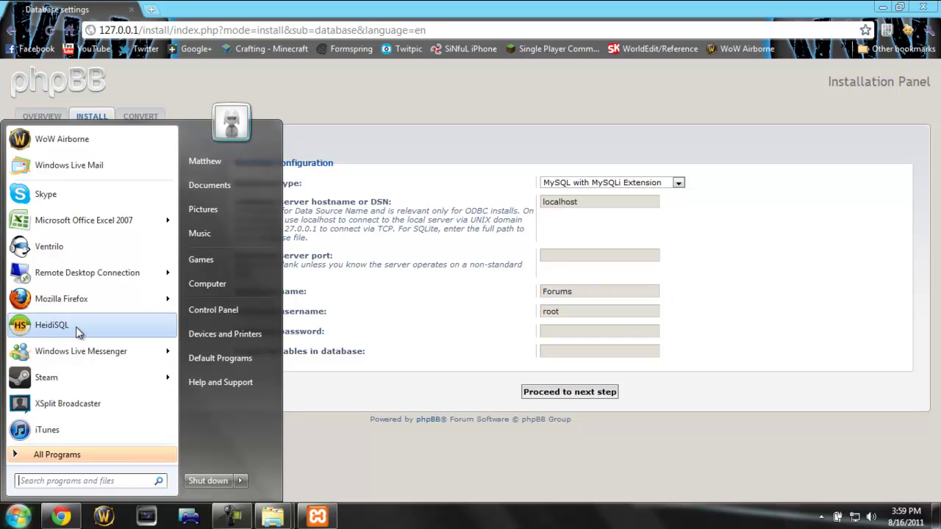
Step: Launch HeidiSQL and search Google for 'heidisql' in a new tab
left_click(110, 305)
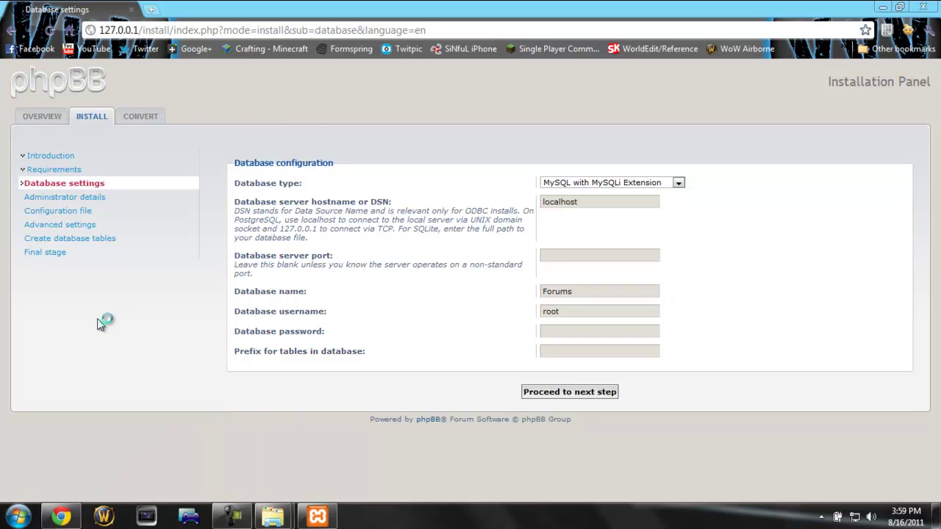
left_click(153, 9)
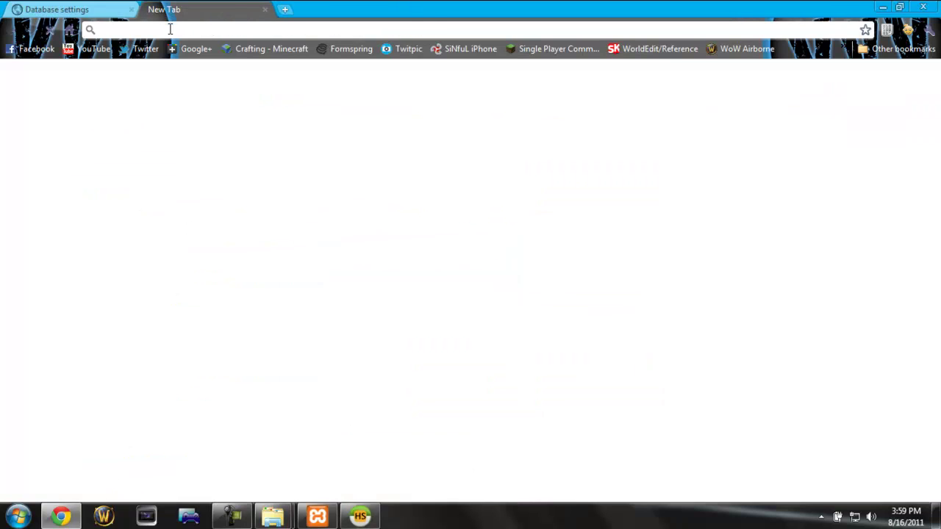
type("h")
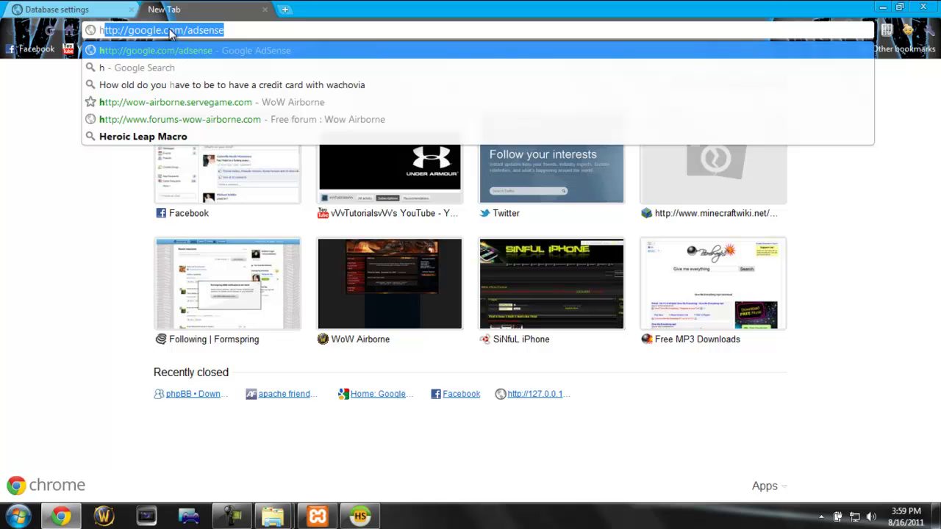
type("e")
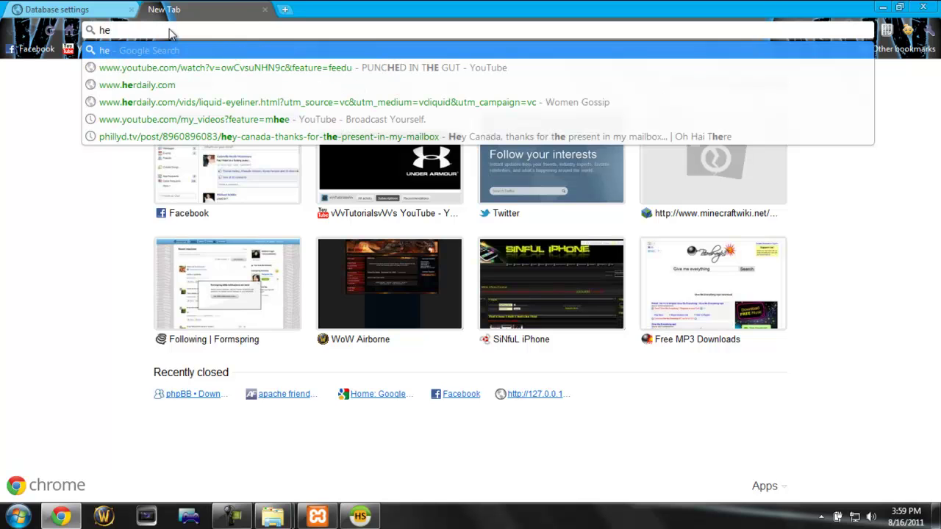
type("idi")
key("Return")
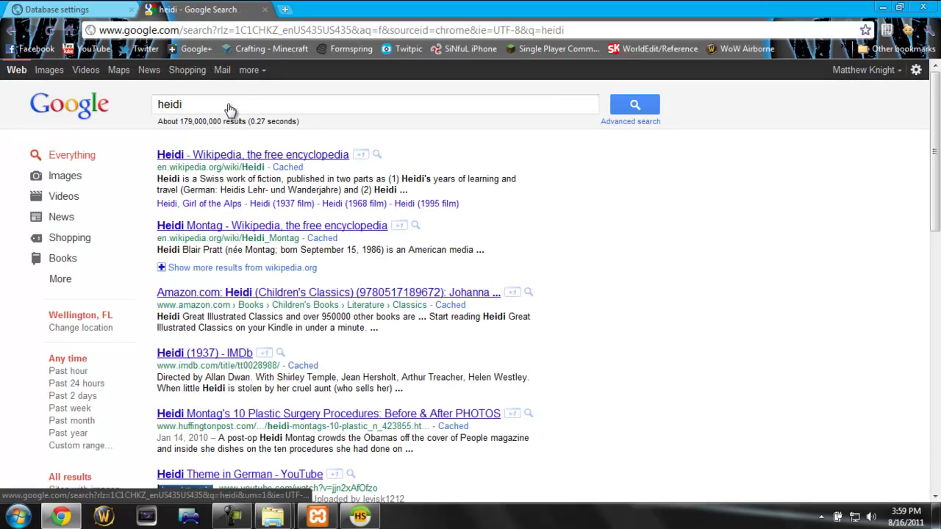
type("sql")
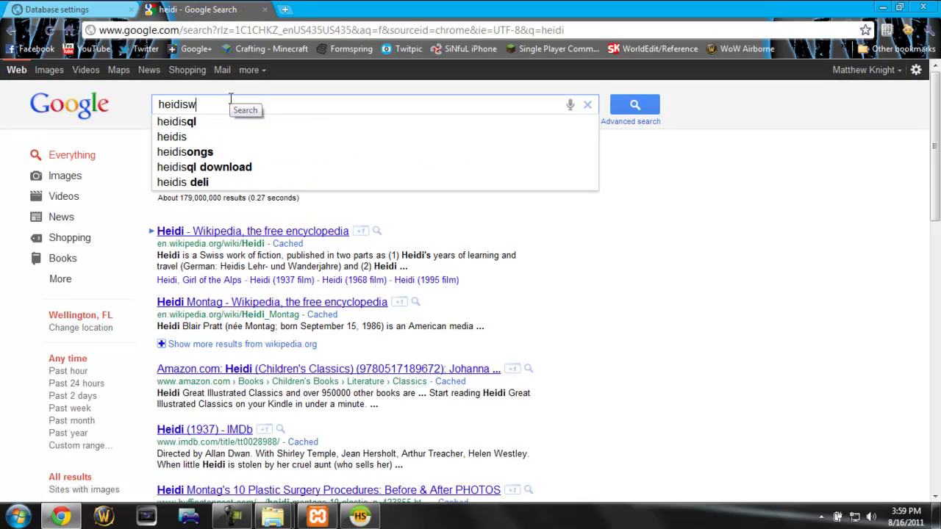
key("Return")
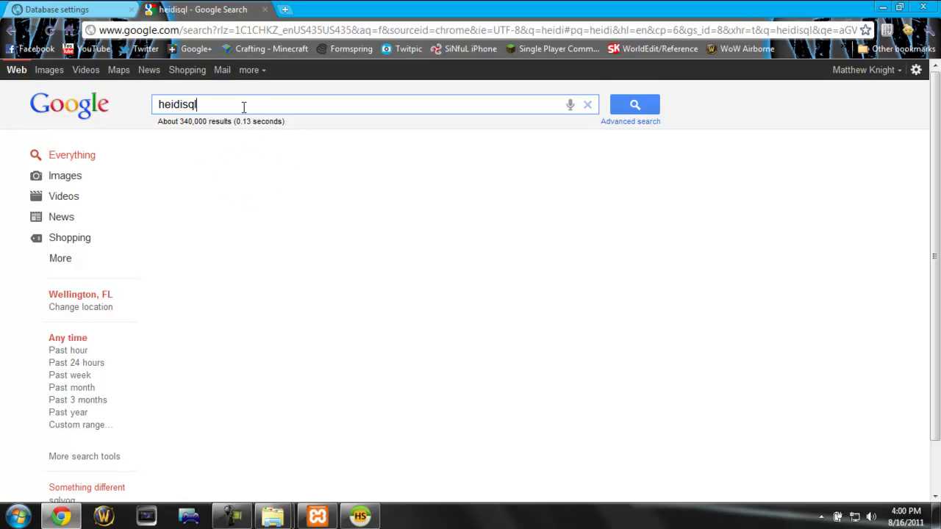
left_click(624, 106)
Step: Open HeidiSQL's download page, close that tab and return to HeidiSQL's session manager
left_click(55, 31)
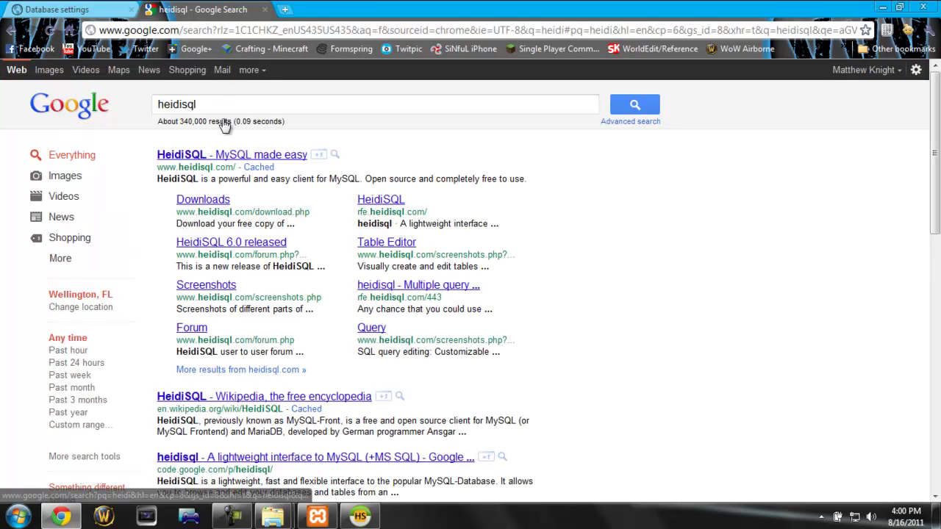
left_click(209, 202)
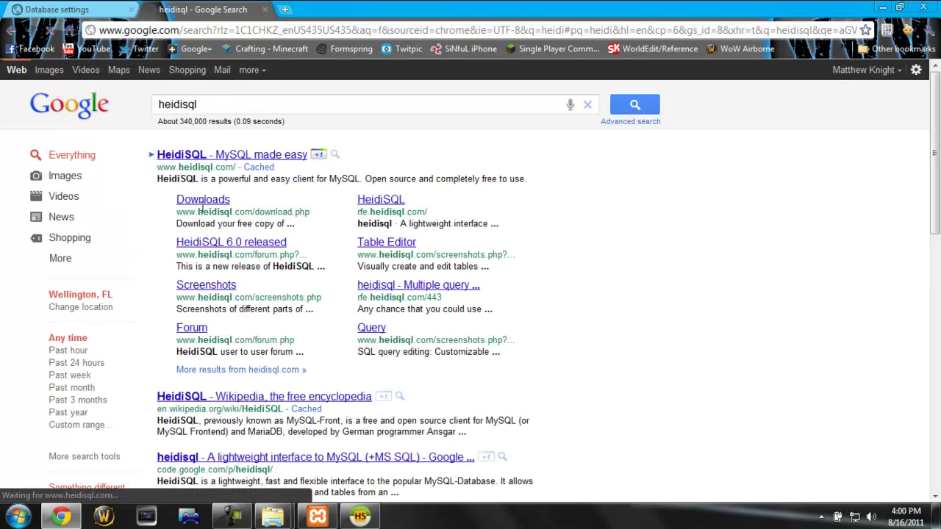
left_click(264, 10)
left_click(360, 516)
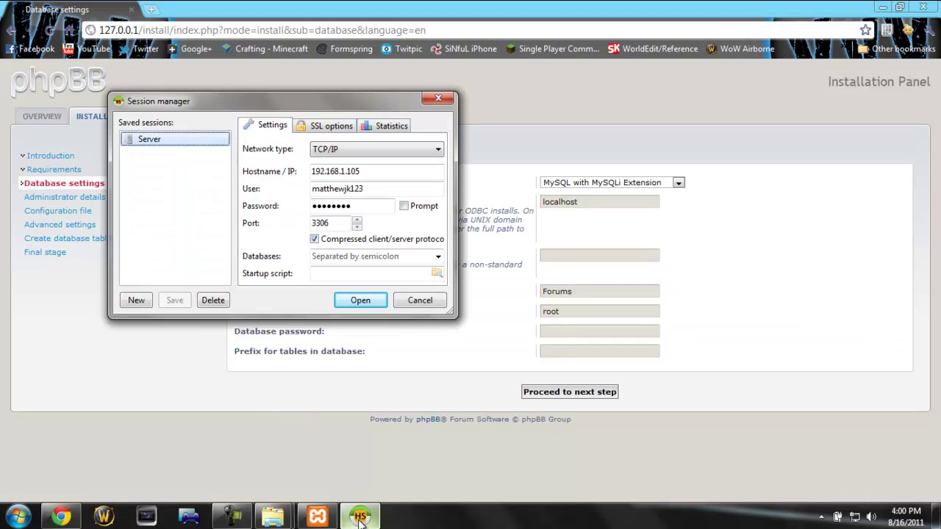
Step: Create and save a HeidiSQL session named Forums with a blank password, then connect
left_click(137, 300)
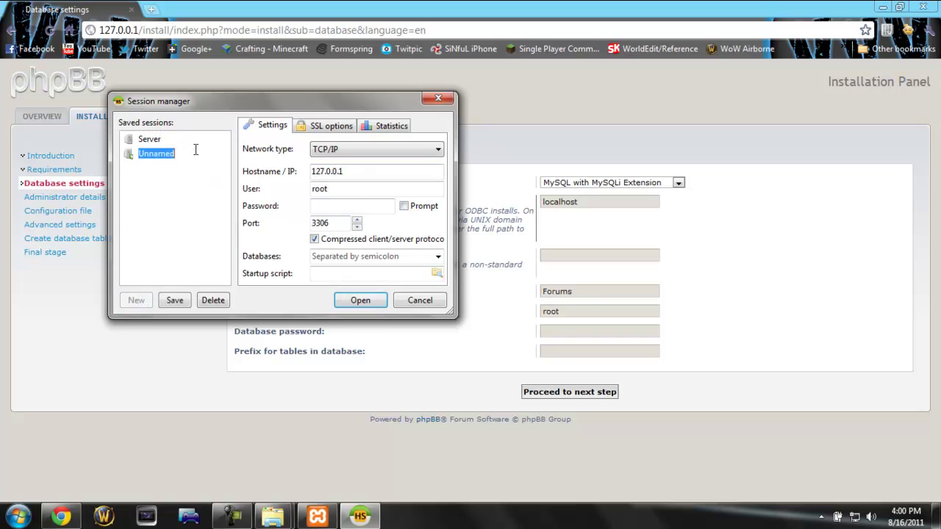
left_click(332, 174)
double_click(315, 172)
type("localhost")
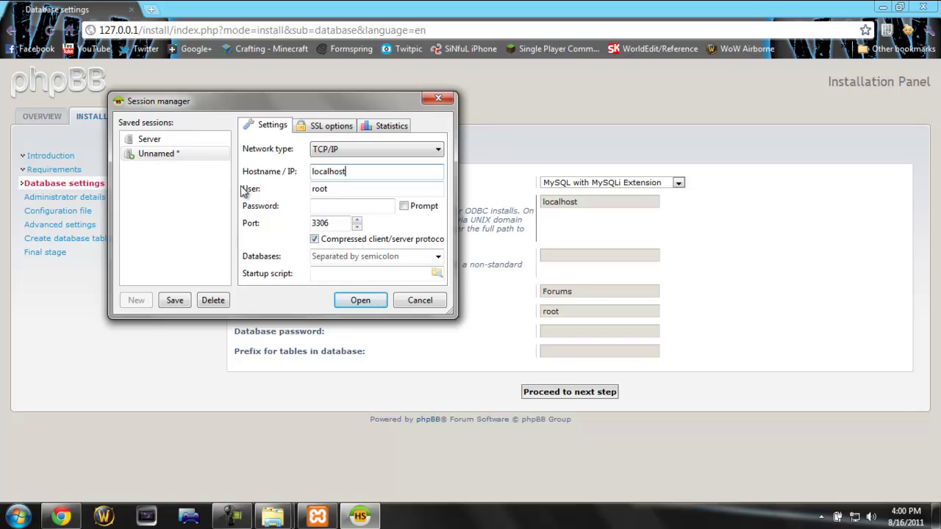
left_click(344, 208)
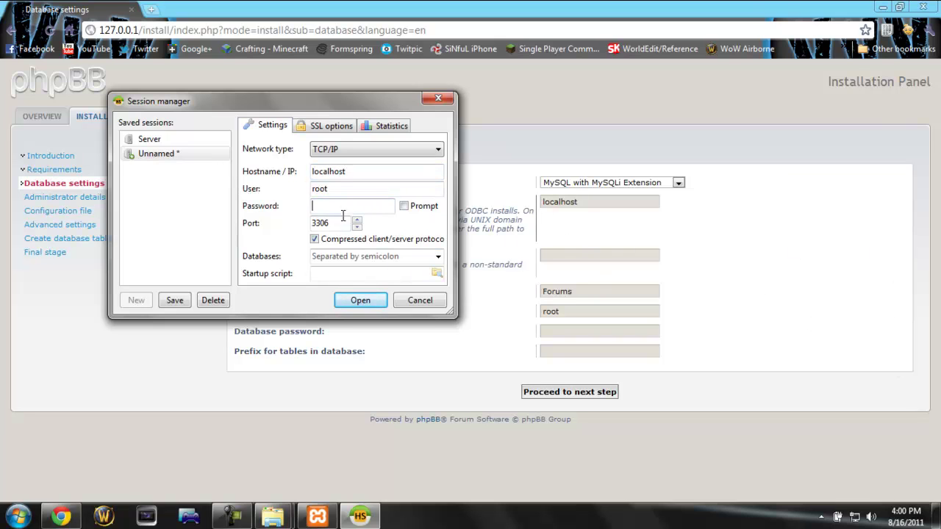
left_click(418, 302)
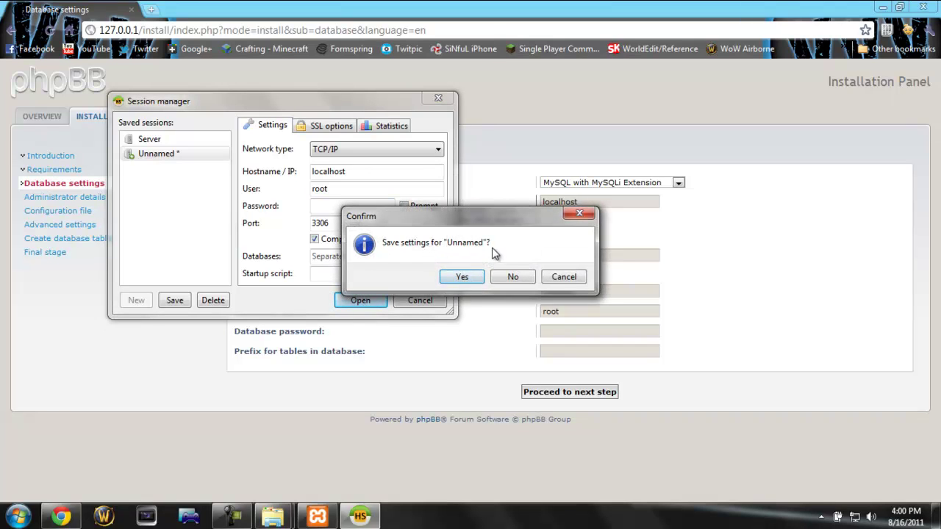
left_click(563, 278)
left_click(166, 153)
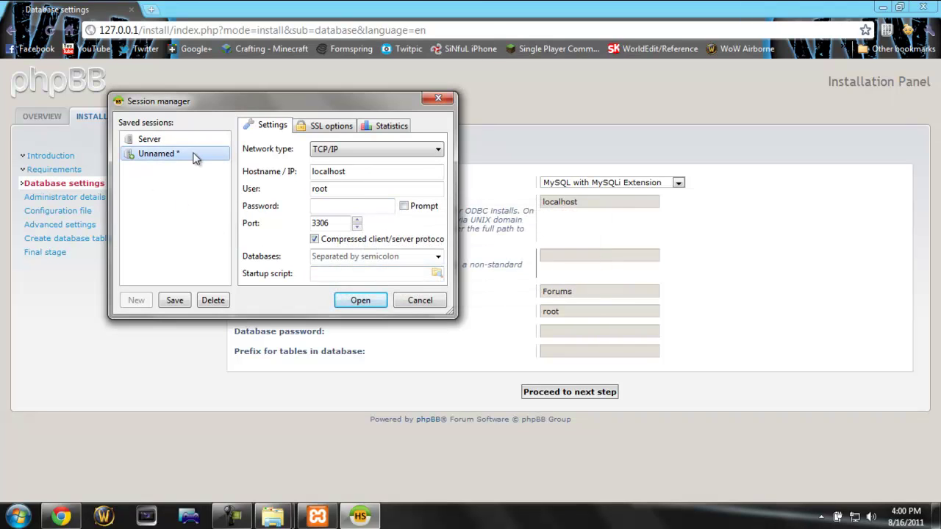
type("Foru")
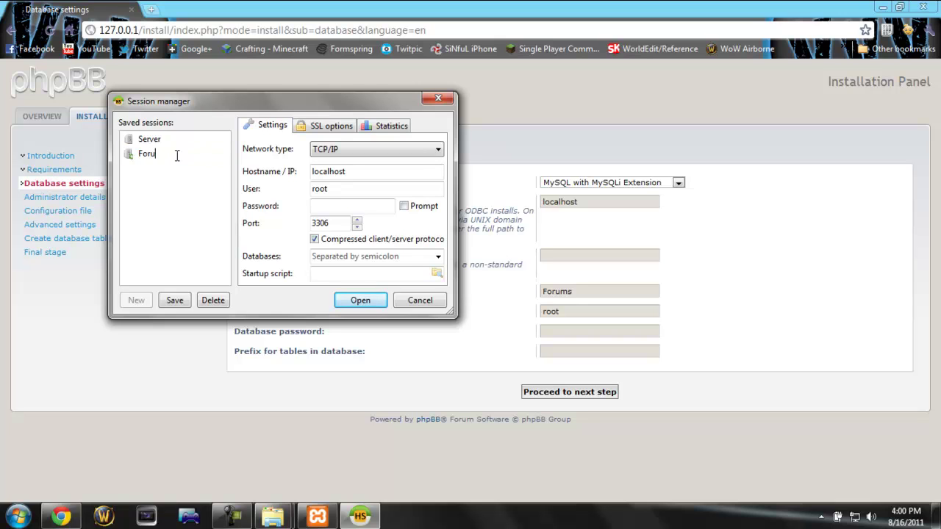
type("ms")
key("Return")
left_click(364, 301)
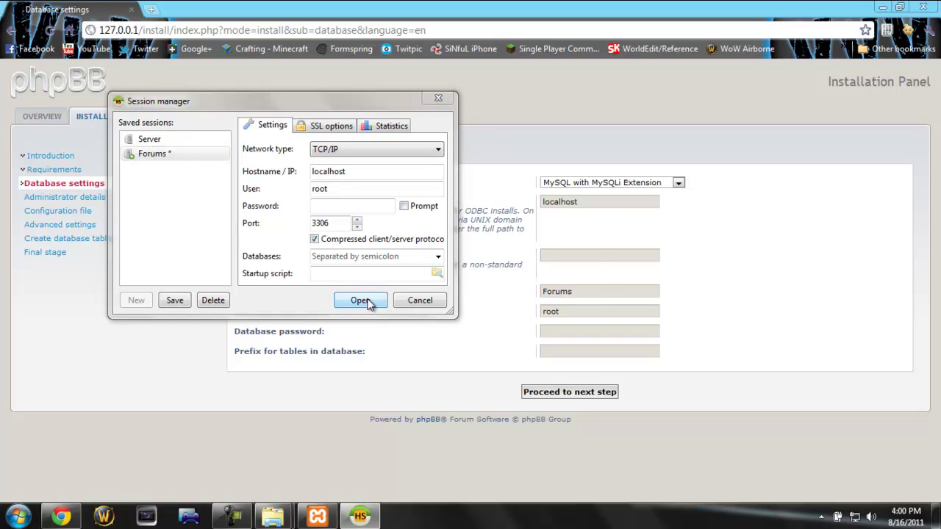
left_click(471, 280)
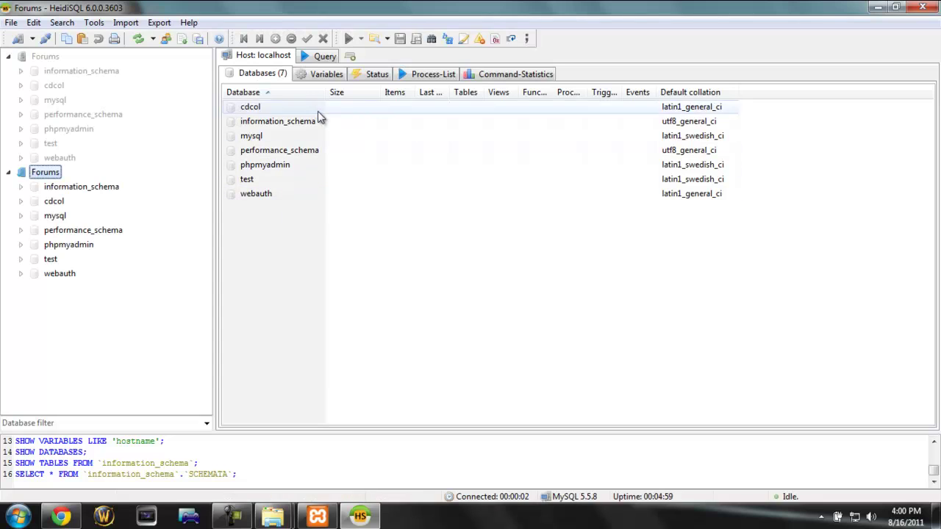
Step: Create a database named 'forums' under the Forums connection, then close HeidiSQL
left_click(17, 175)
left_click(17, 175)
left_click(16, 175)
left_click(16, 175)
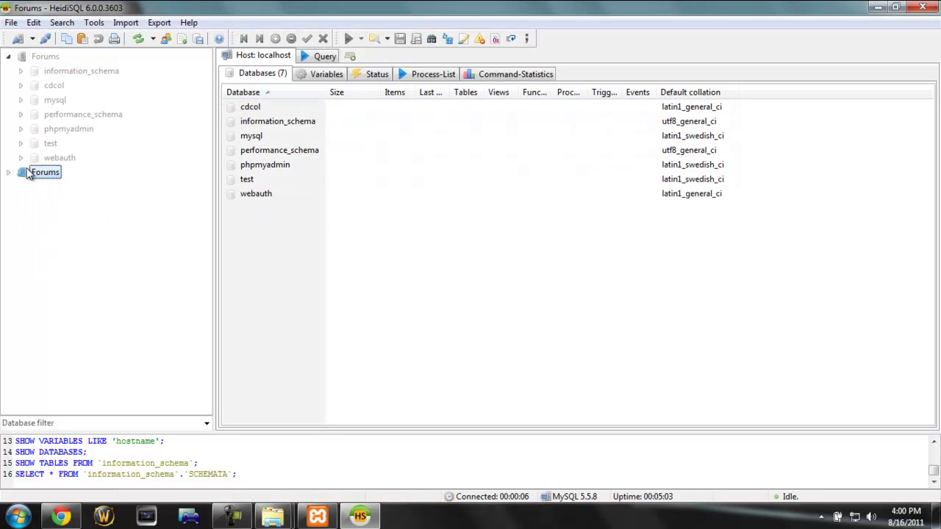
left_click(10, 174)
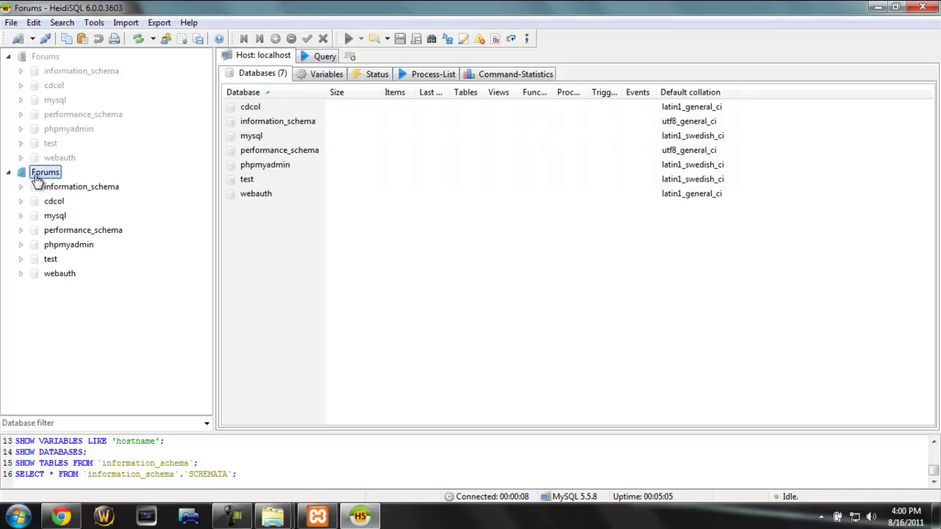
right_click(35, 178)
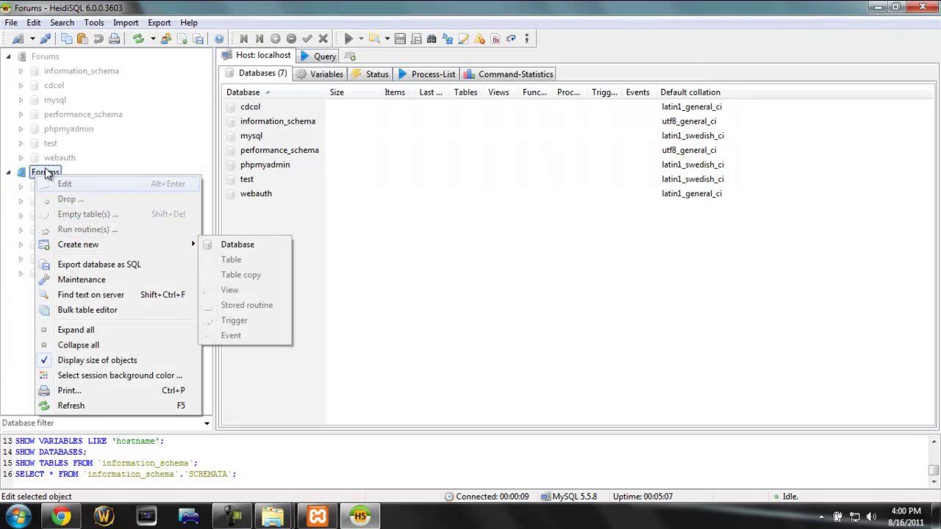
left_click(238, 244)
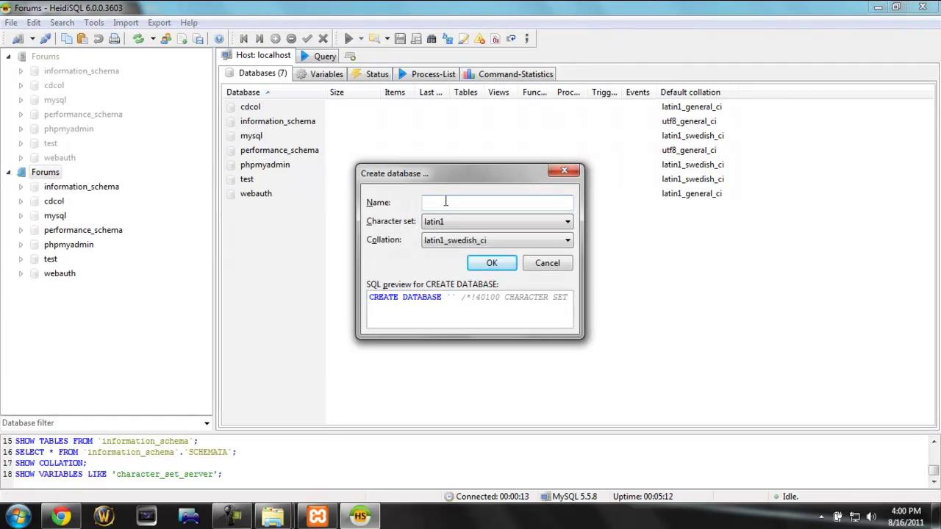
type("forums")
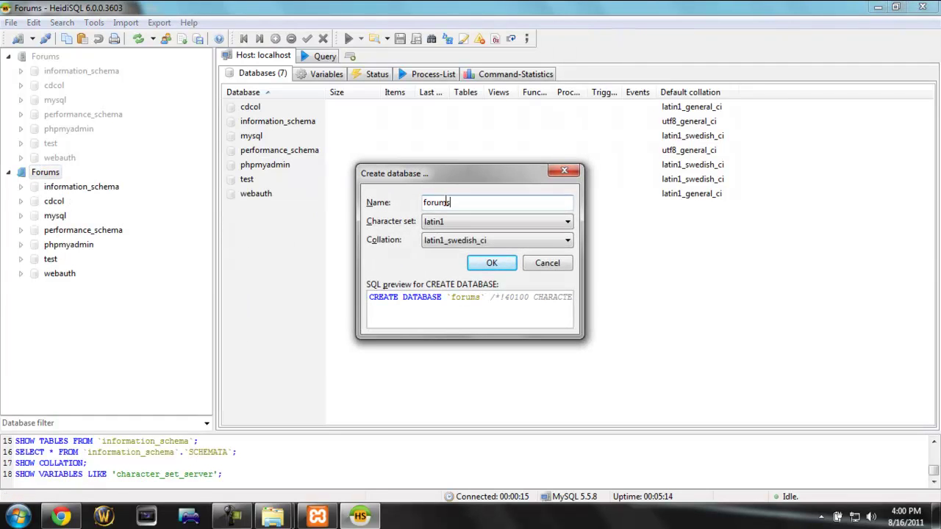
left_click(500, 272)
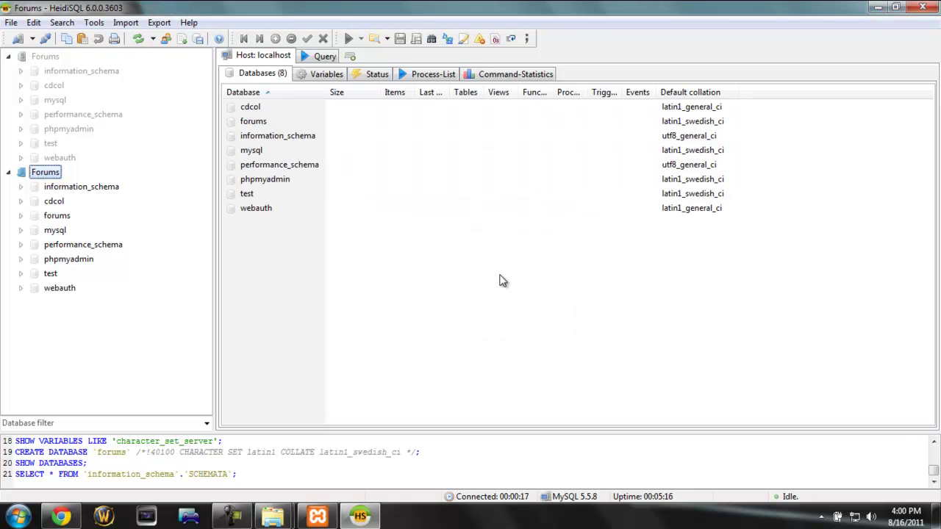
left_click(924, 8)
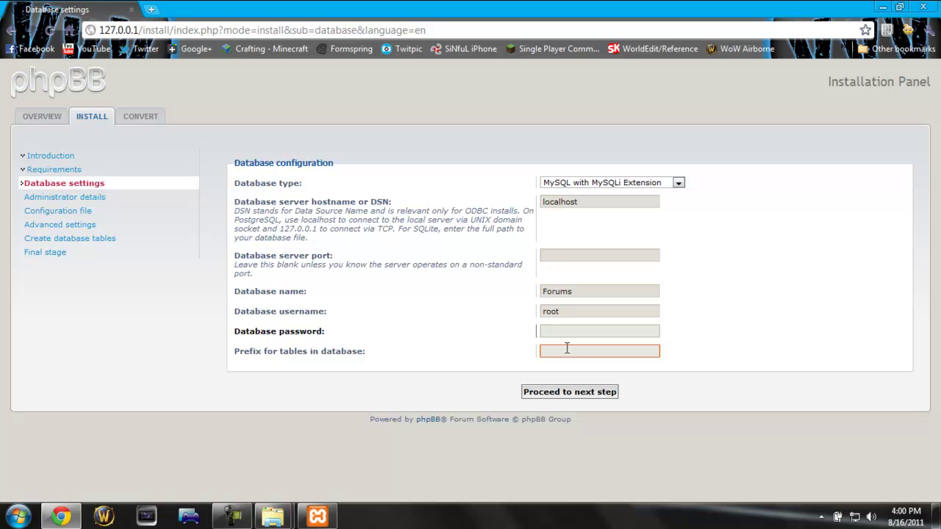
Step: Submit the database settings and continue past the successful connection test
left_click(572, 397)
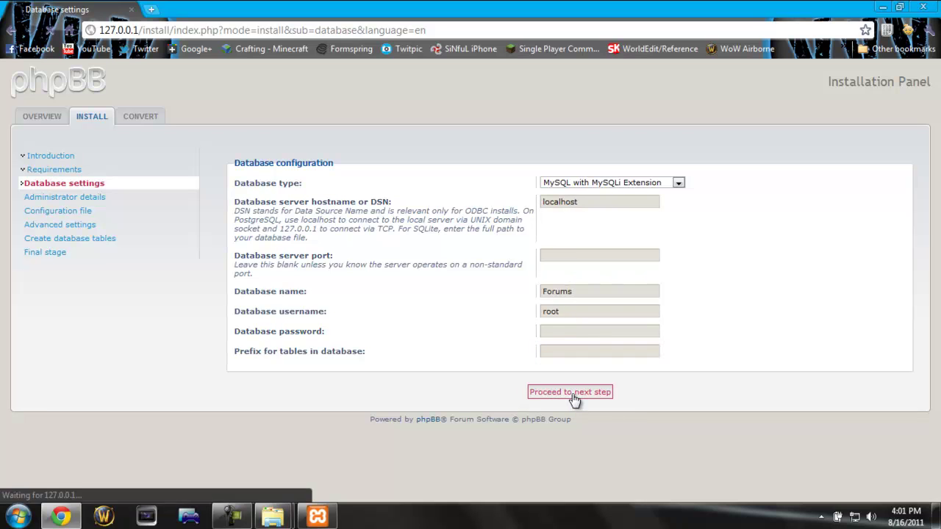
left_click_drag(538, 182, 599, 180)
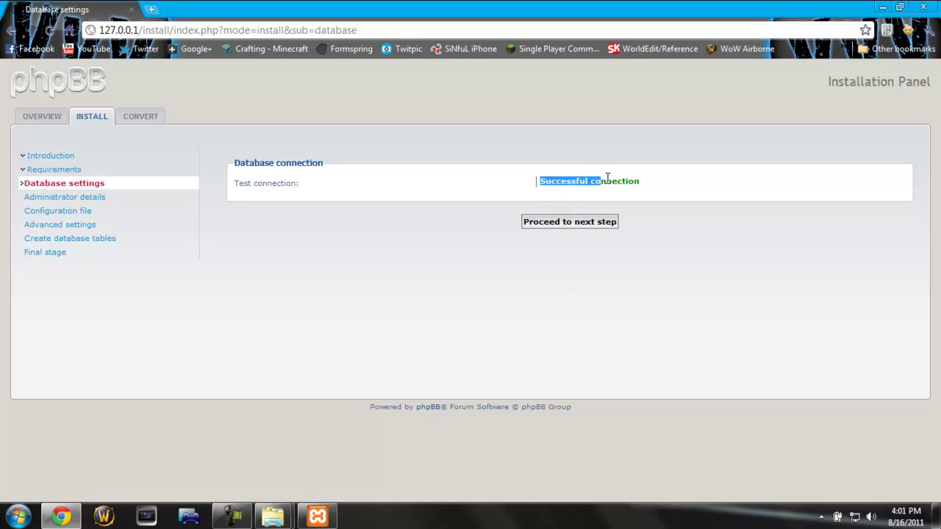
left_click(623, 182)
left_click(588, 224)
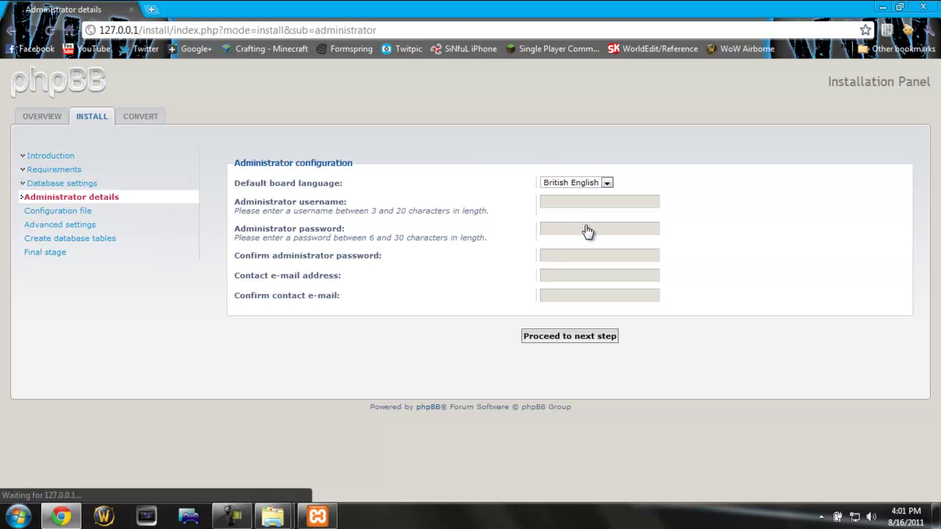
Step: Fill in the administrator username, password and contact e-mail, and submit the details
left_click(545, 203)
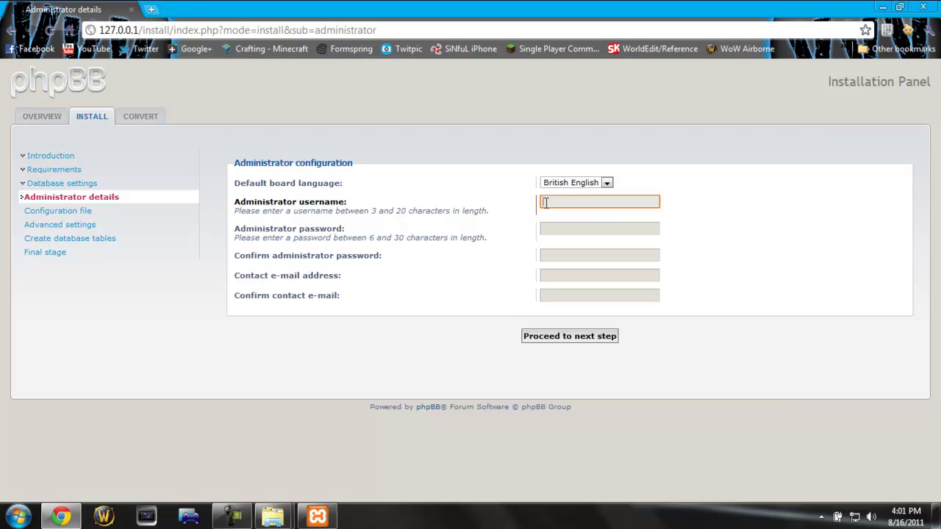
key("Tab")
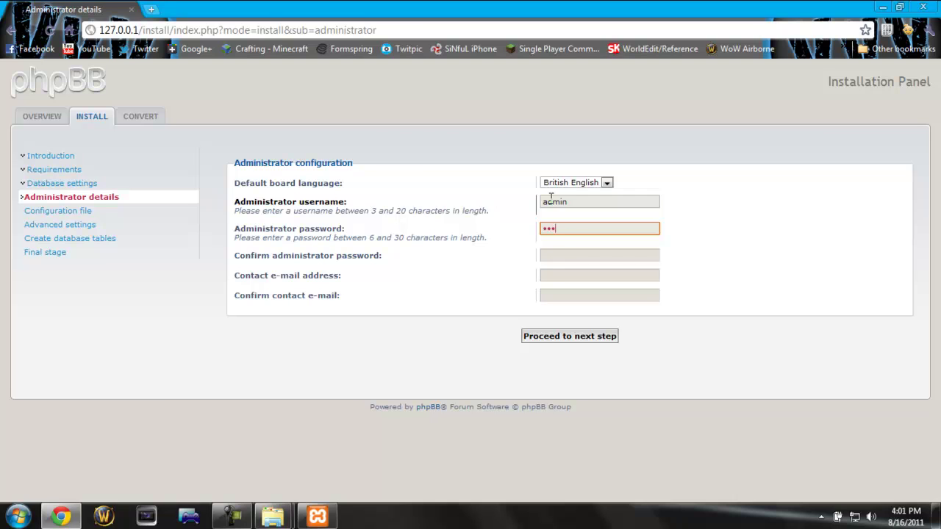
key("Tab")
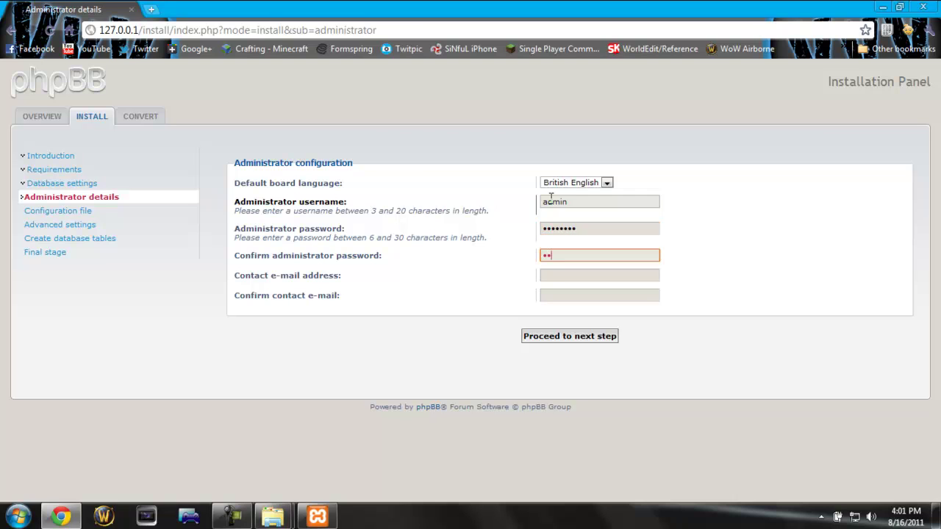
key("Tab")
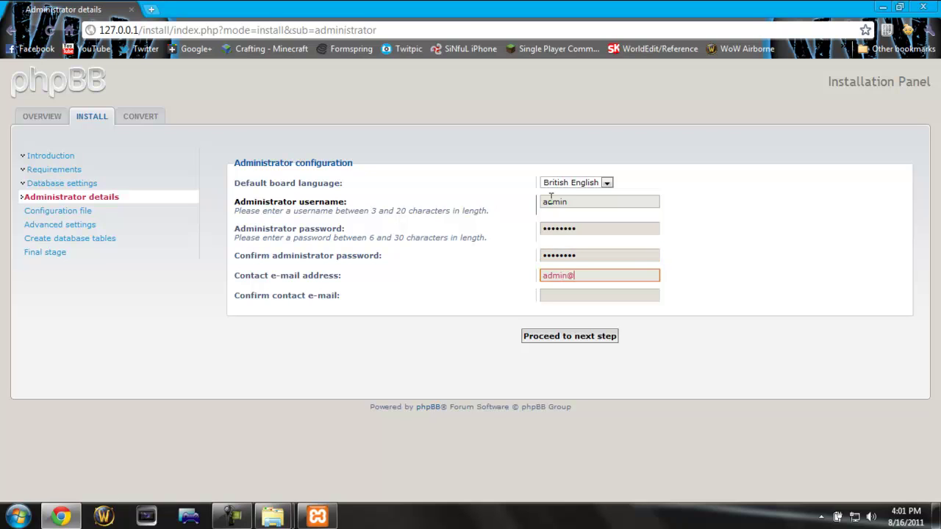
key("Tab")
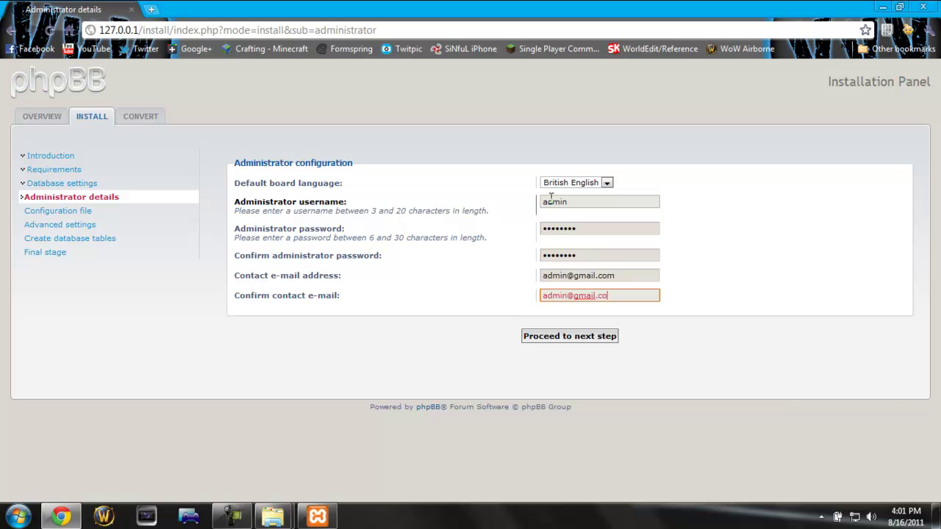
left_click(568, 335)
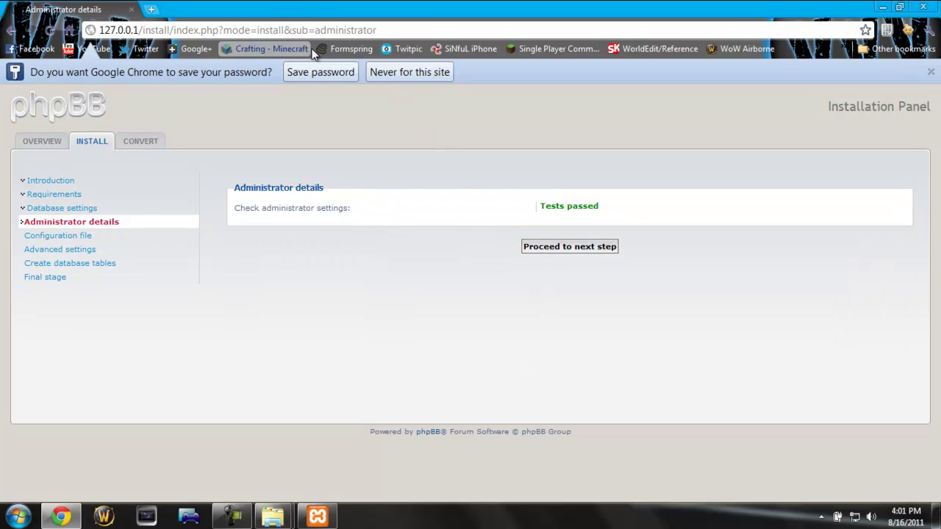
Step: Decline saving the password and proceed past the configuration file step to Advanced settings
left_click(405, 74)
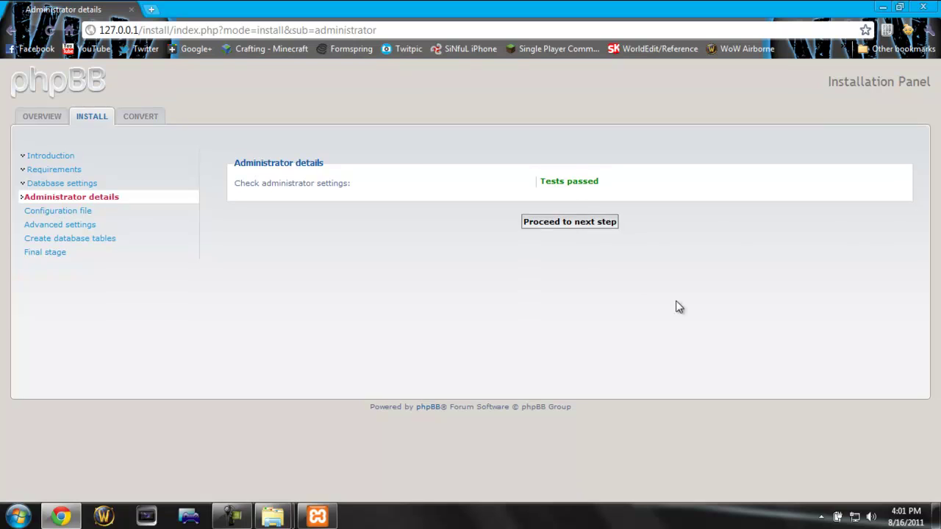
left_click(555, 222)
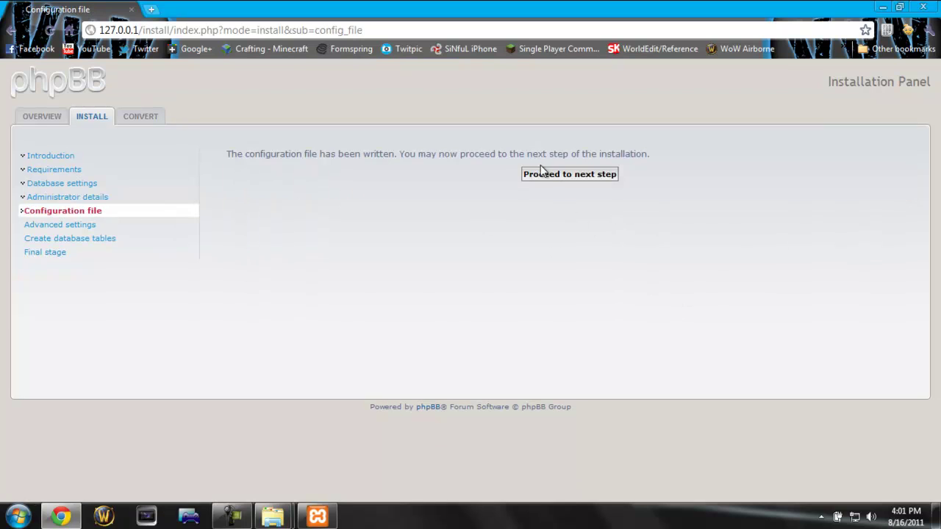
left_click(541, 178)
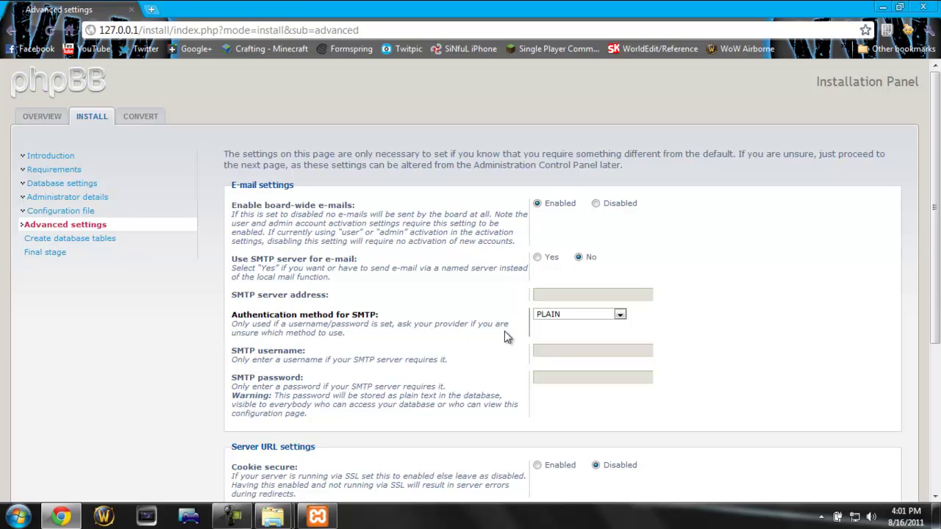
Step: Replace the domain name 127.0.0.1 with Forums in the Server URL settings
scroll(504, 336, "down", 3)
left_click(615, 359)
key("ctrl+a")
type("F")
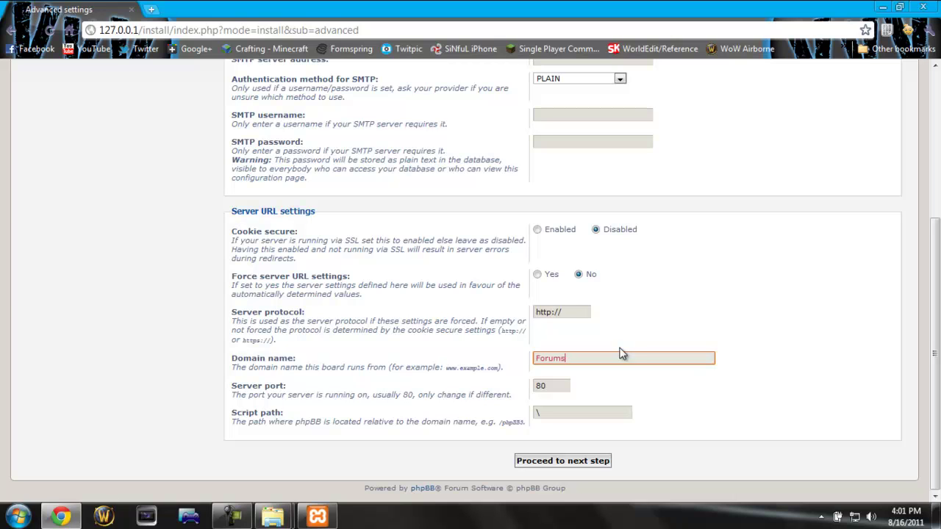
Step: Review the script path, server port and protocol values, then submit the advanced settings
left_click(569, 413)
key("ctrl+a")
left_click(567, 383)
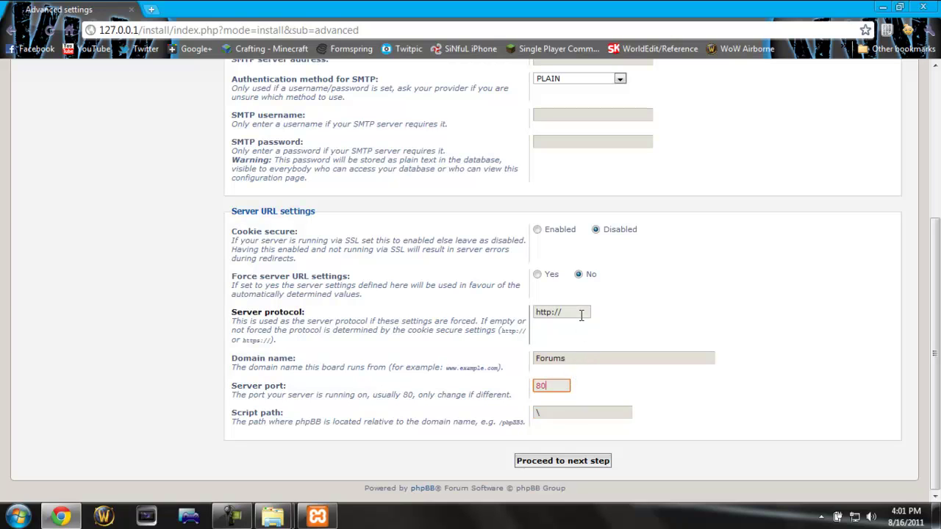
left_click(550, 312)
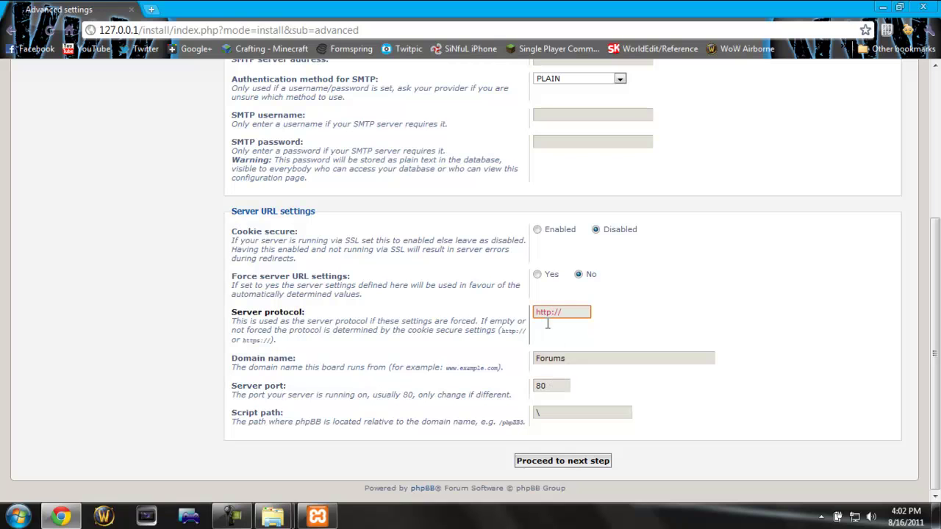
scroll(581, 312, "up", 3)
scroll(585, 317, "down", 3)
left_click(594, 464)
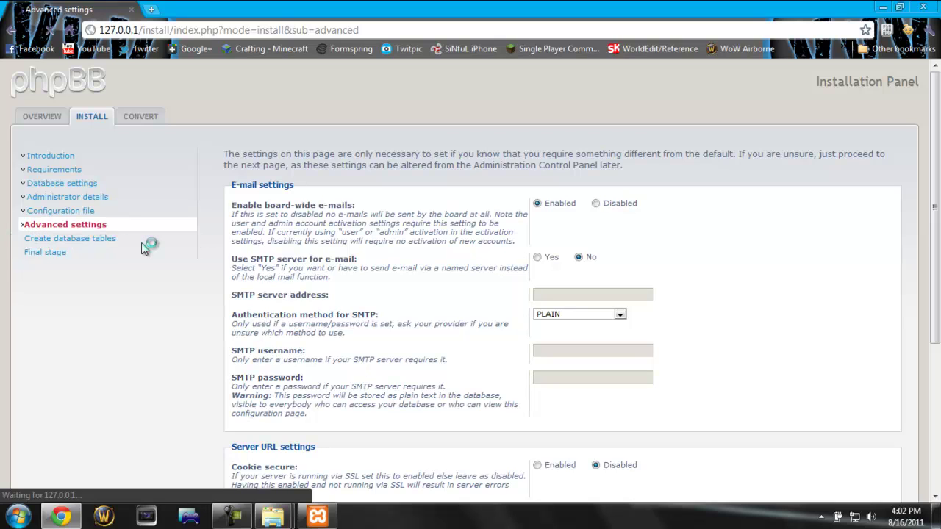
Step: Launch HeidiSQL, connect with the saved Forums session and browse the forums database's 63 tables
scroll(157, 368, "down", 3)
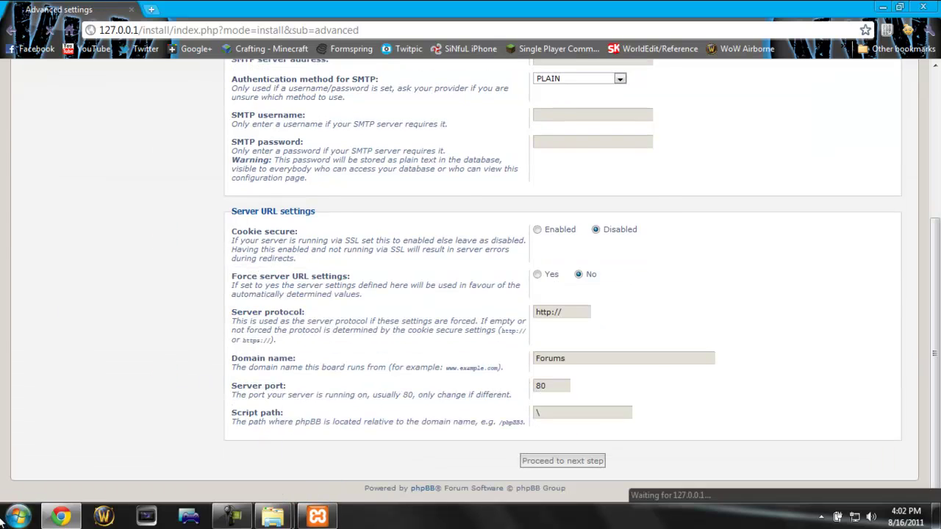
left_click(16, 517)
left_click(51, 325)
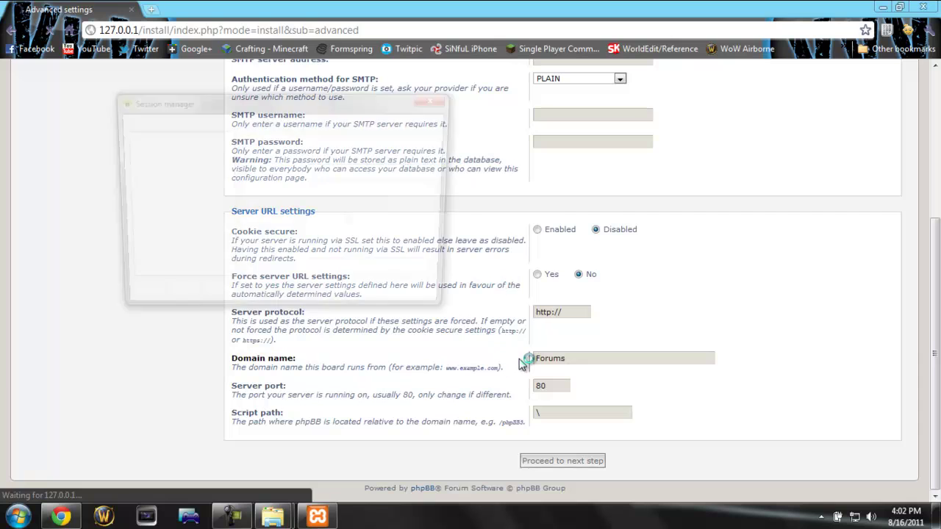
left_click(358, 301)
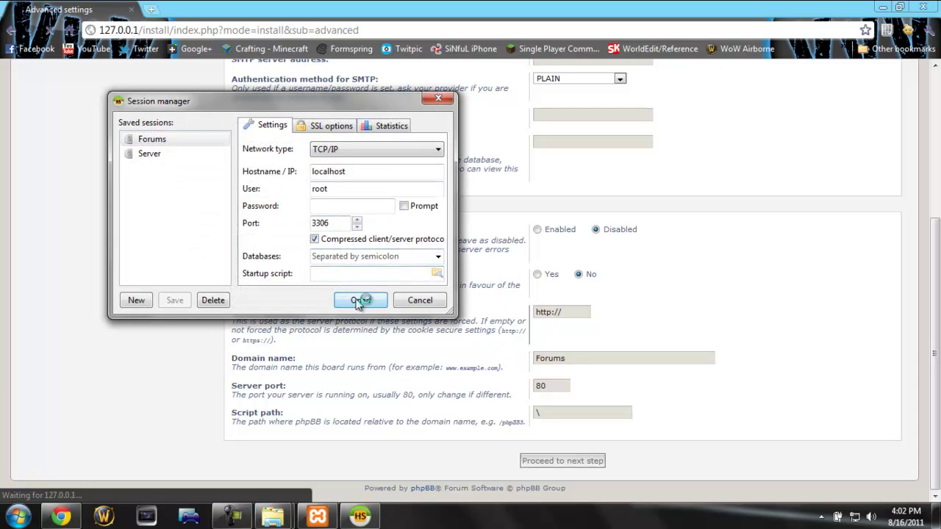
left_click(62, 103)
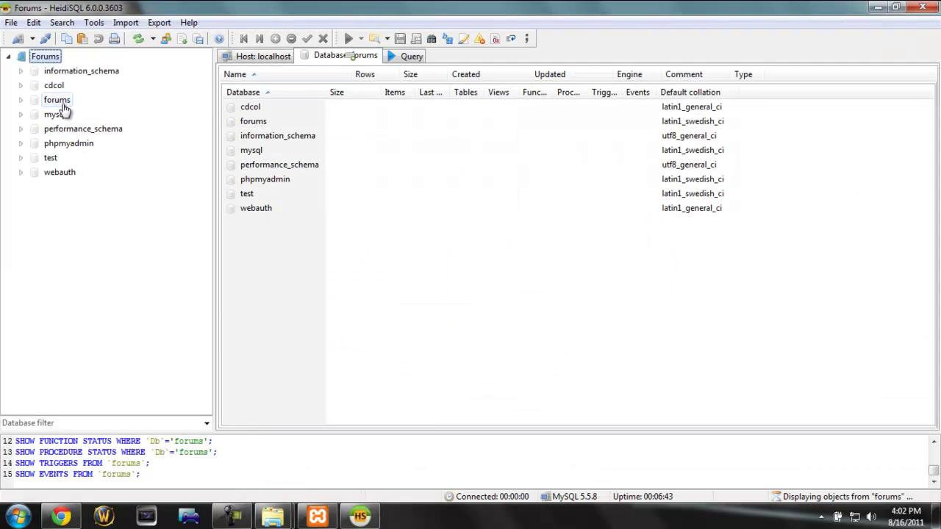
scroll(357, 147, "down", 13)
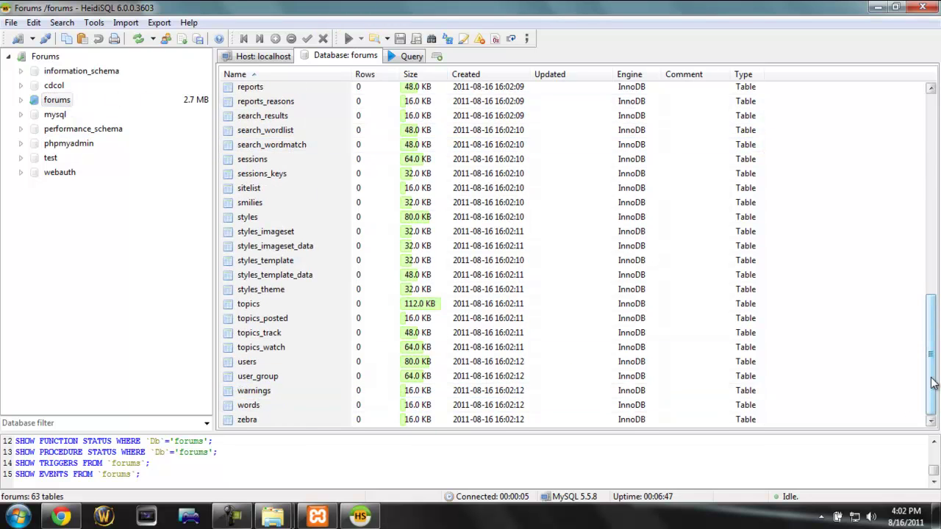
scroll(933, 301, "up", 5)
left_click_drag(939, 303, 939, 176)
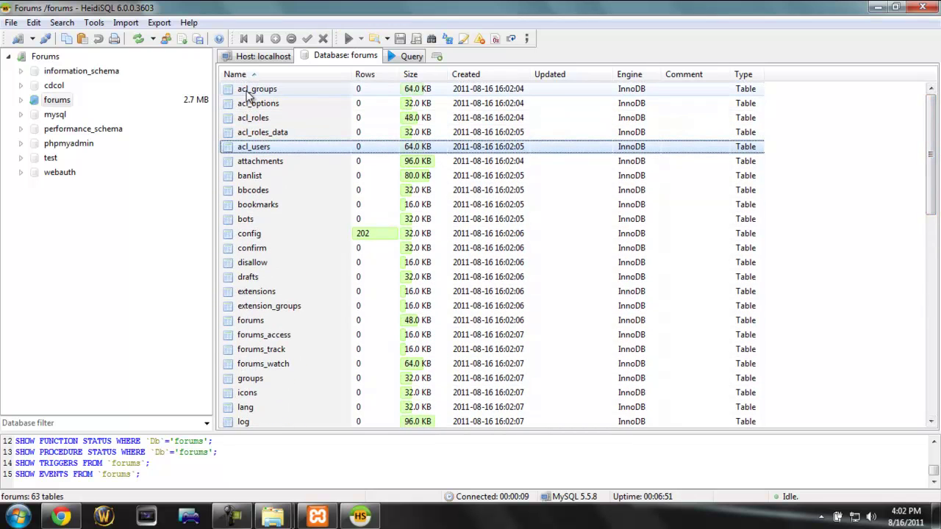
Step: Compare the installer's tables-created page with HeidiSQL's table list, ending back in the Chrome installer
left_click(61, 517)
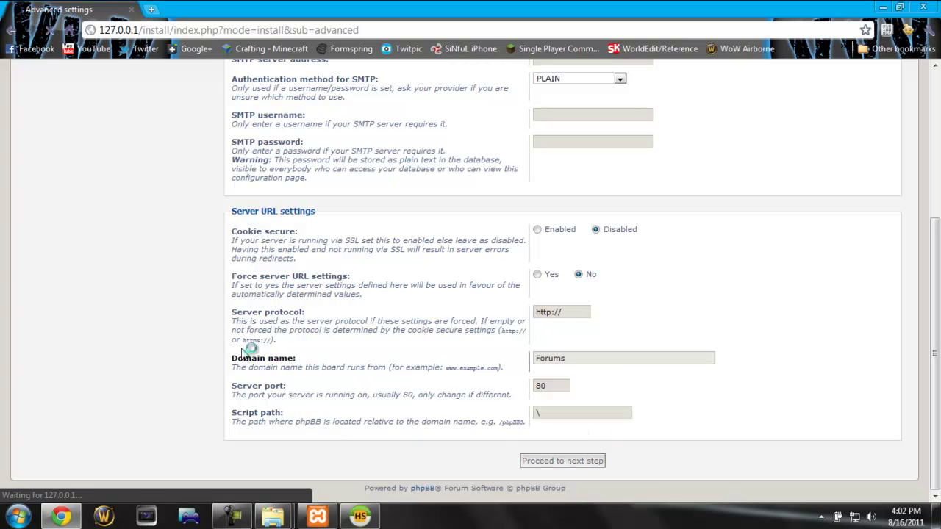
scroll(168, 336, "up", 3)
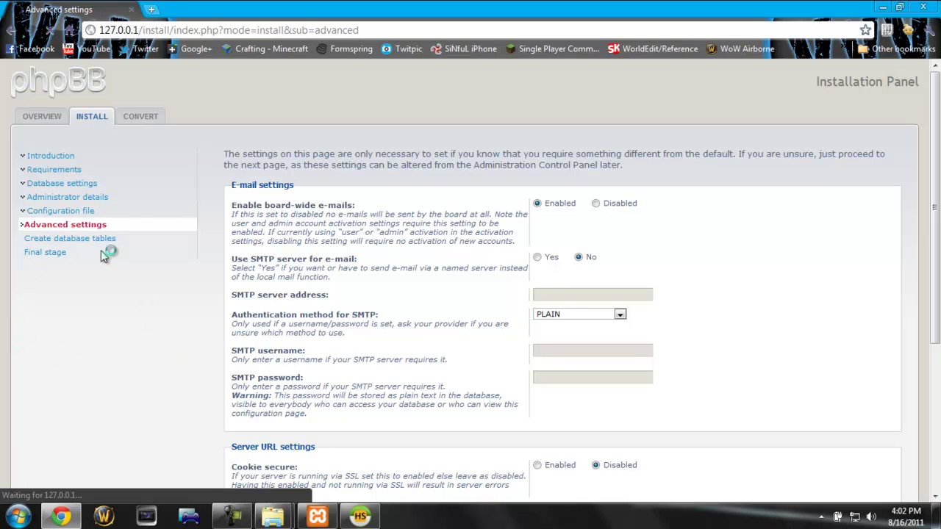
scroll(109, 255, "down", 3)
left_click(362, 519)
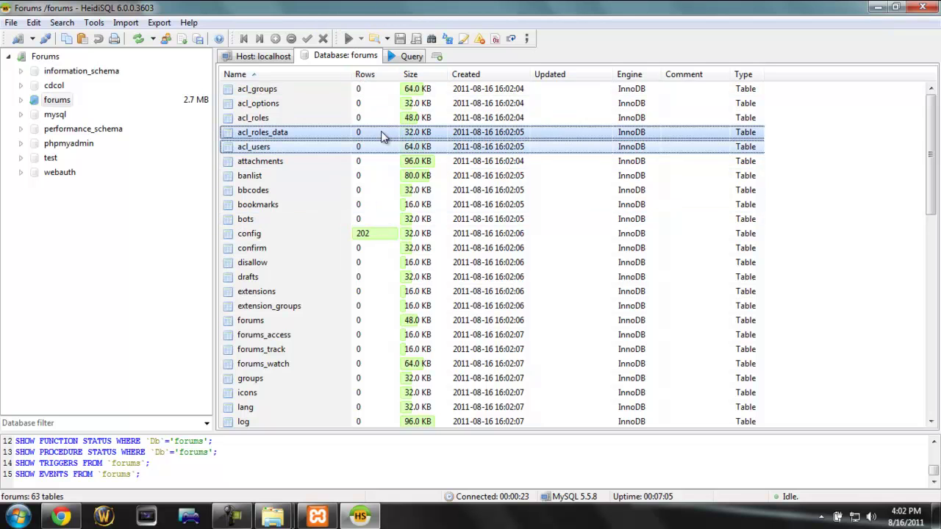
scroll(390, 99, "down", 13)
scroll(376, 149, "up", 14)
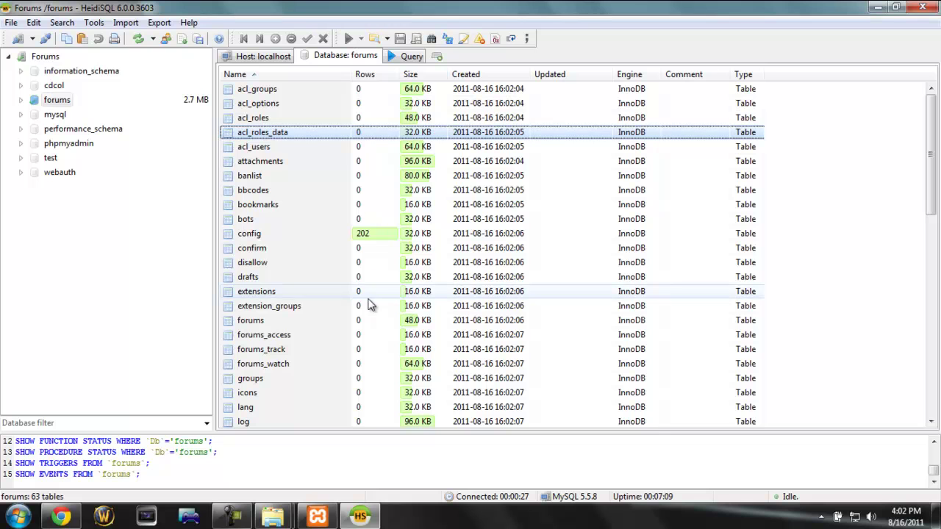
scroll(367, 306, "down", 12)
scroll(368, 306, "down", 1)
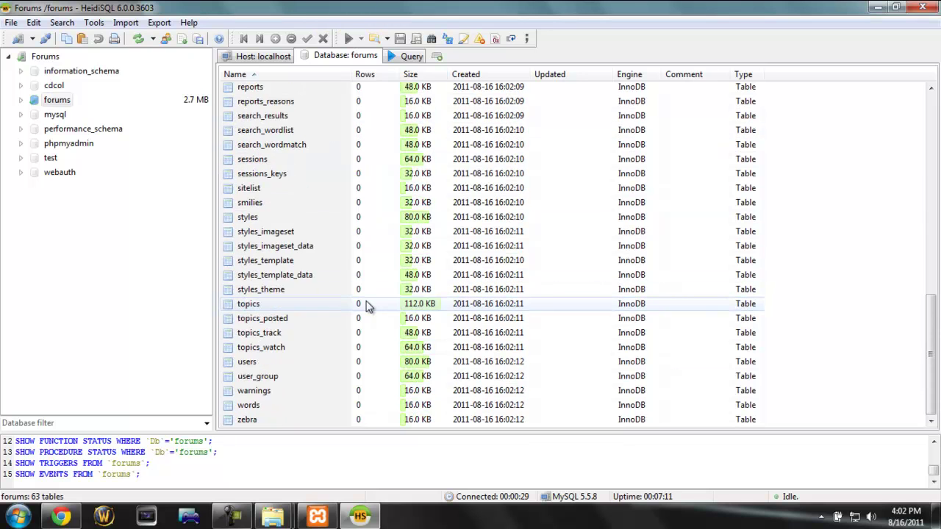
scroll(363, 307, "up", 11)
left_click(328, 522)
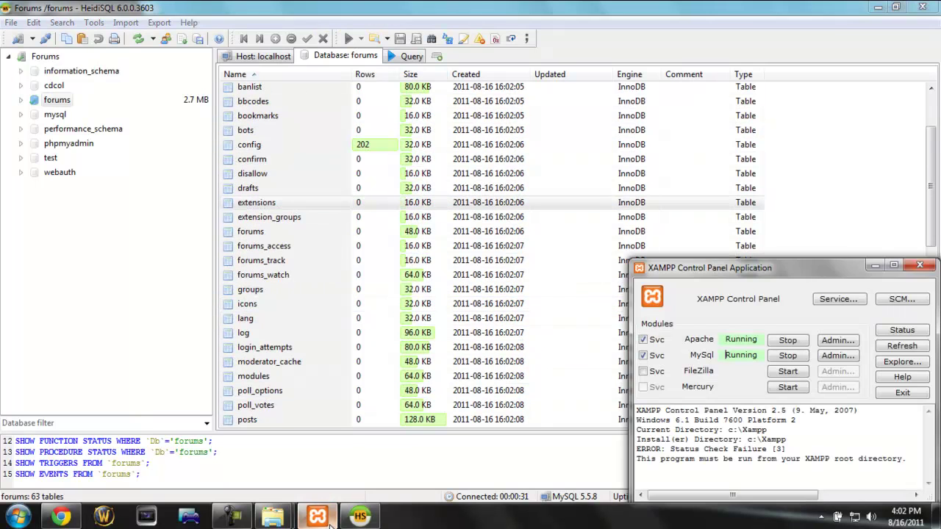
left_click(328, 524)
left_click(68, 520)
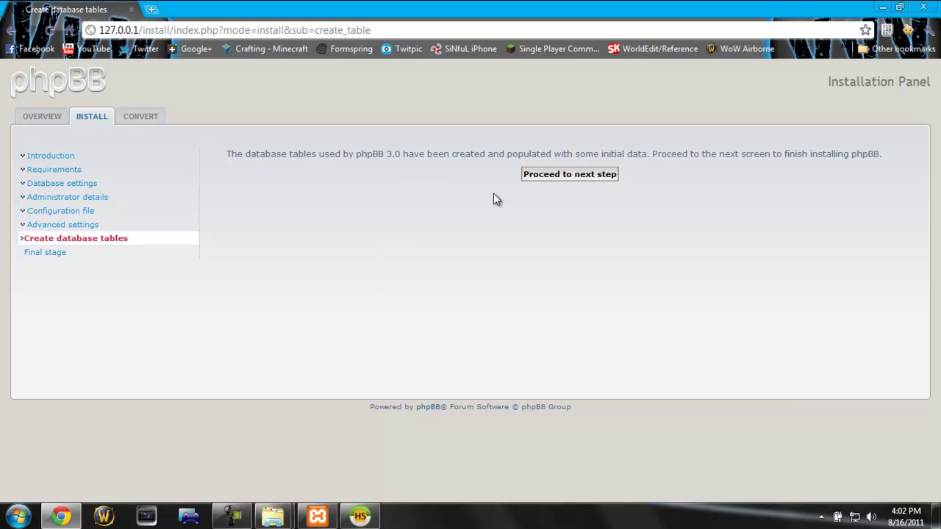
Step: Proceed from the Create database tables page, then switch over to HeidiSQL
left_click_drag(237, 159, 431, 153)
left_click(431, 154)
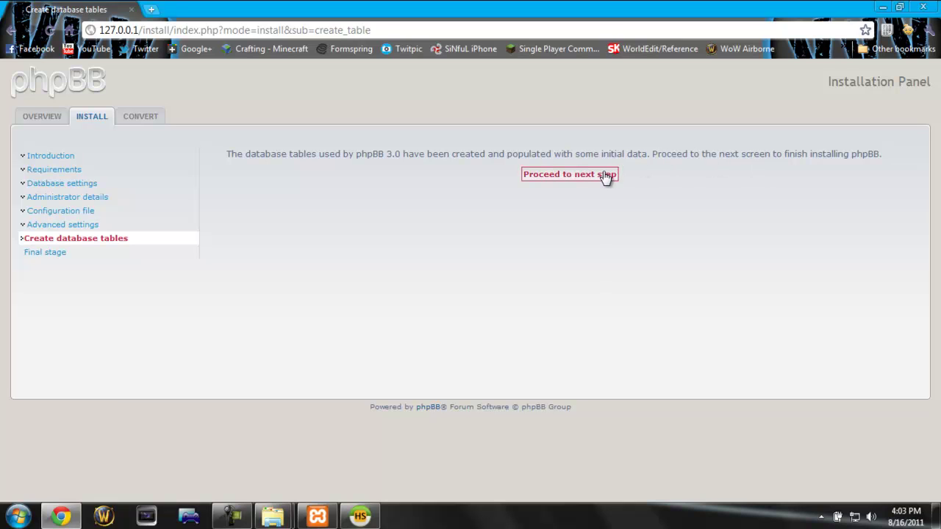
left_click(604, 177)
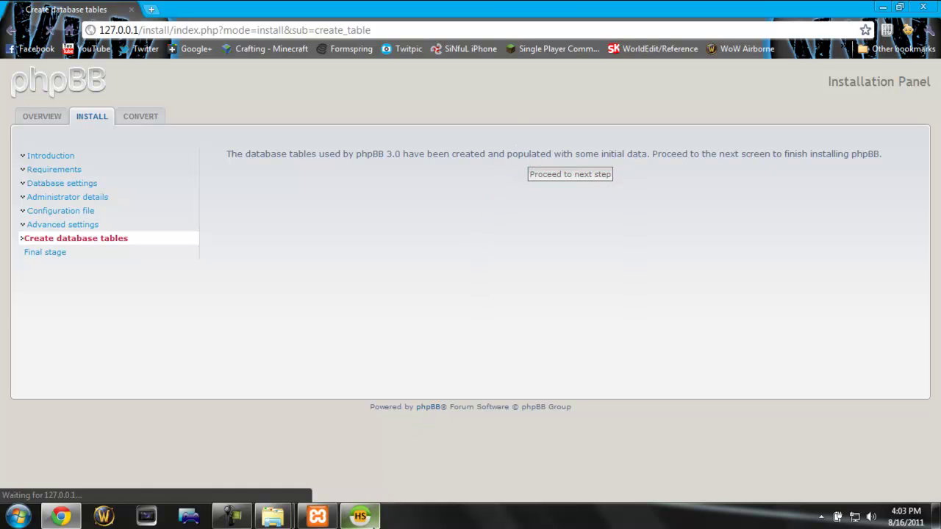
left_click(360, 516)
Step: Refresh the forums table list to see row counts, like config's 265 rows, then return to Chrome
left_click(141, 39)
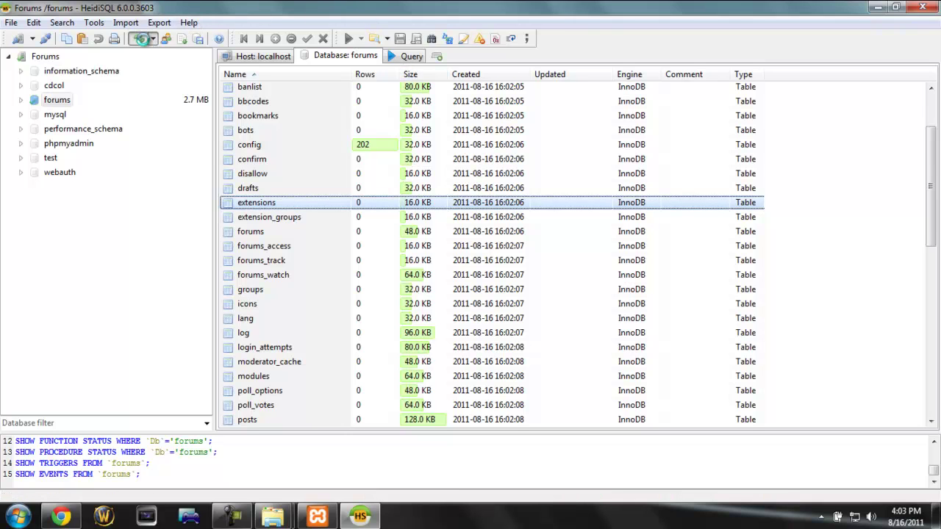
left_click(439, 182)
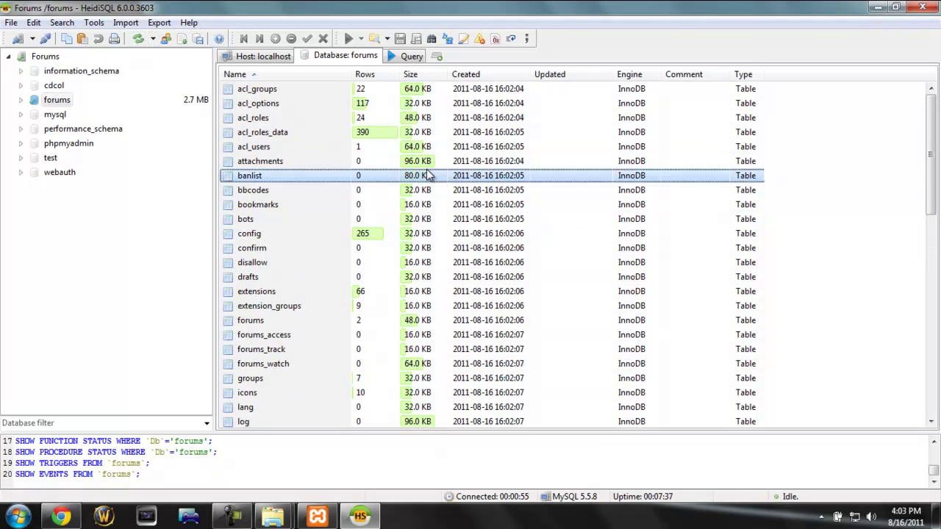
left_click(404, 105)
scroll(403, 111, "down", 8)
scroll(400, 111, "down", 6)
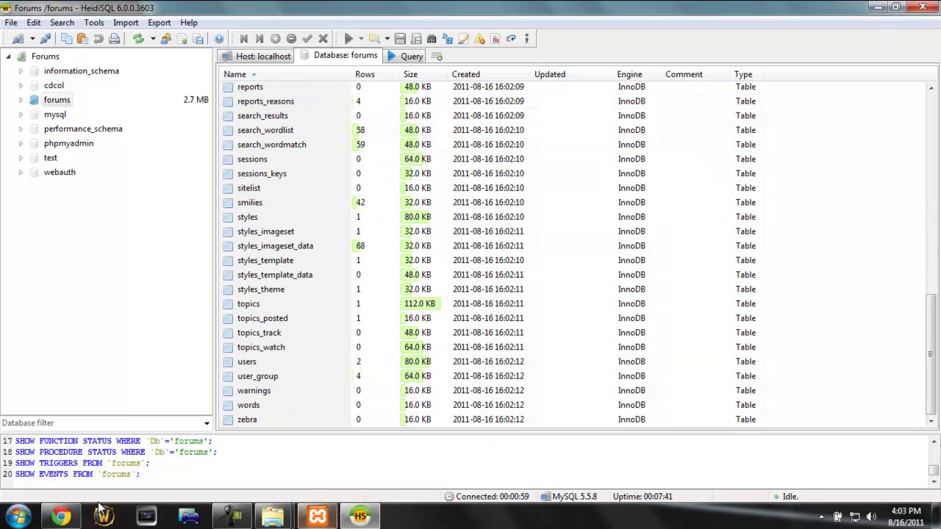
left_click(61, 517)
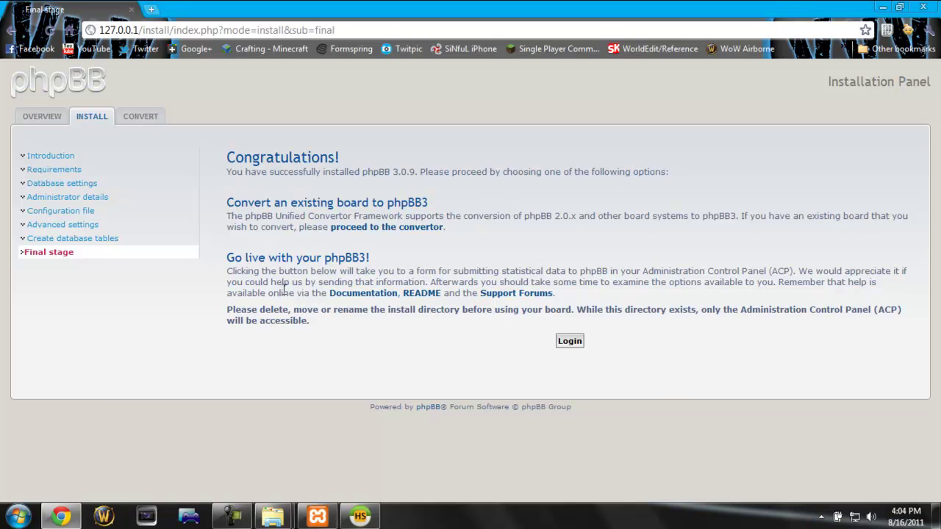
Step: Close HeidiSQL and bring up the htdocs Explorer window, closing the duplicate one
double_click(772, 309)
left_click(639, 310)
left_click(360, 516)
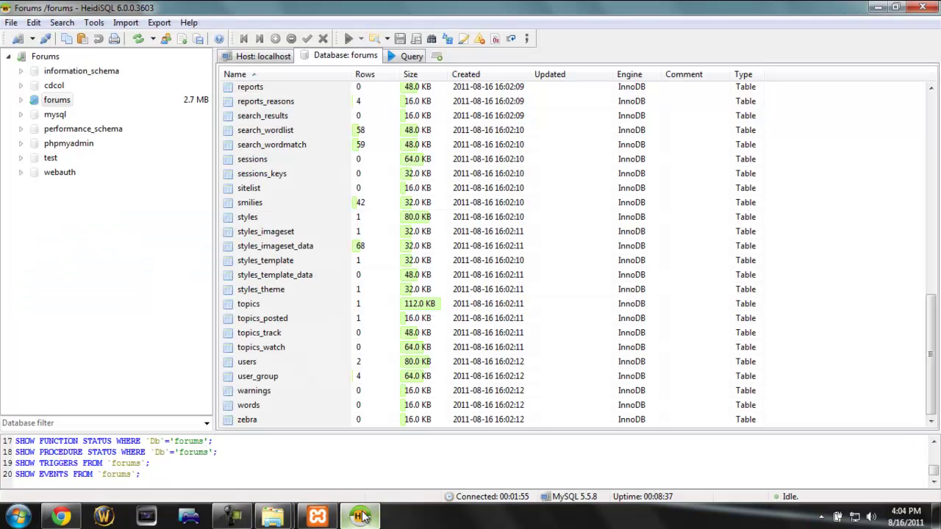
left_click(932, 6)
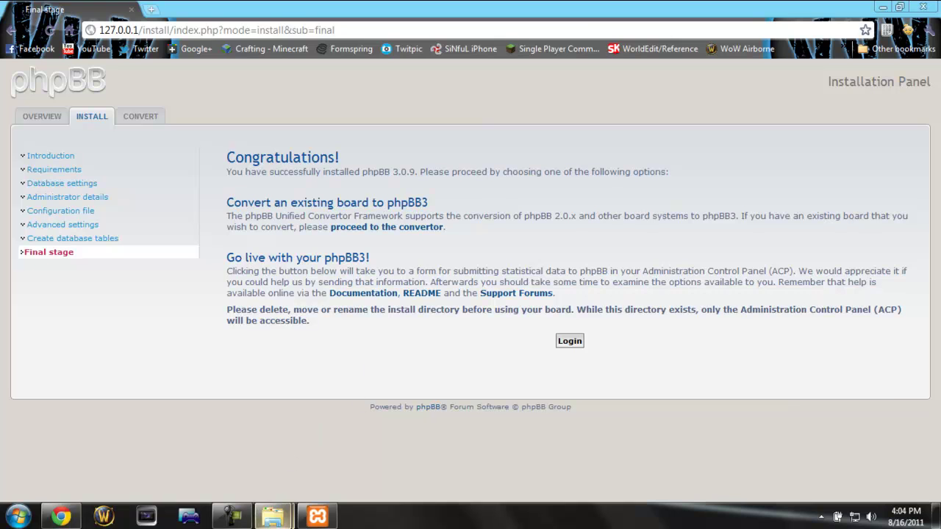
mouse_move(273, 517)
left_click(349, 462)
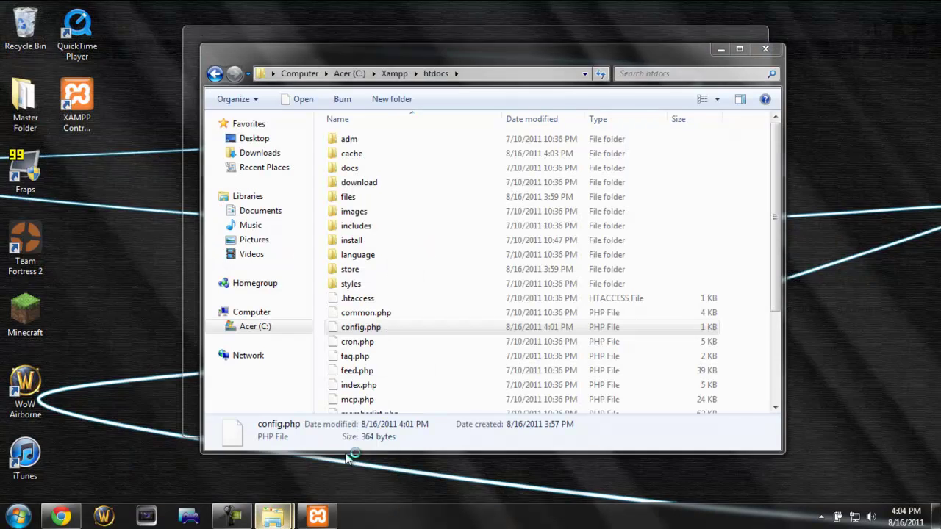
mouse_move(272, 515)
left_click(245, 463)
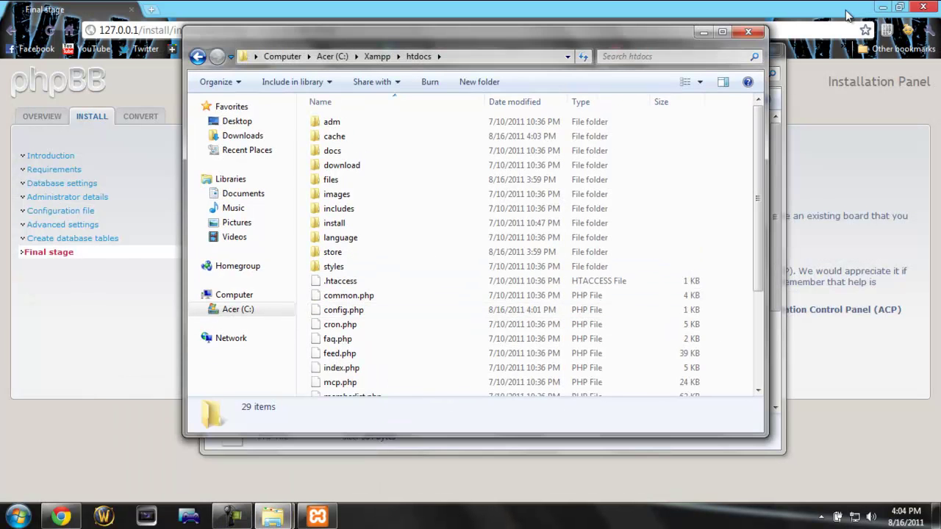
left_click(750, 33)
Step: Delete the install folder from C:\Xampp\htdocs, confirming the move to the Recycle Bin
left_click(368, 254)
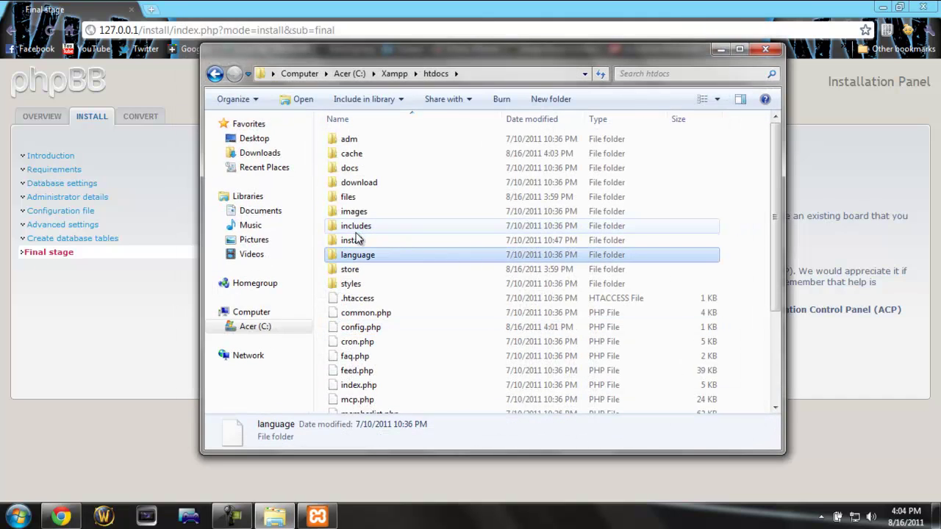
double_click(356, 227)
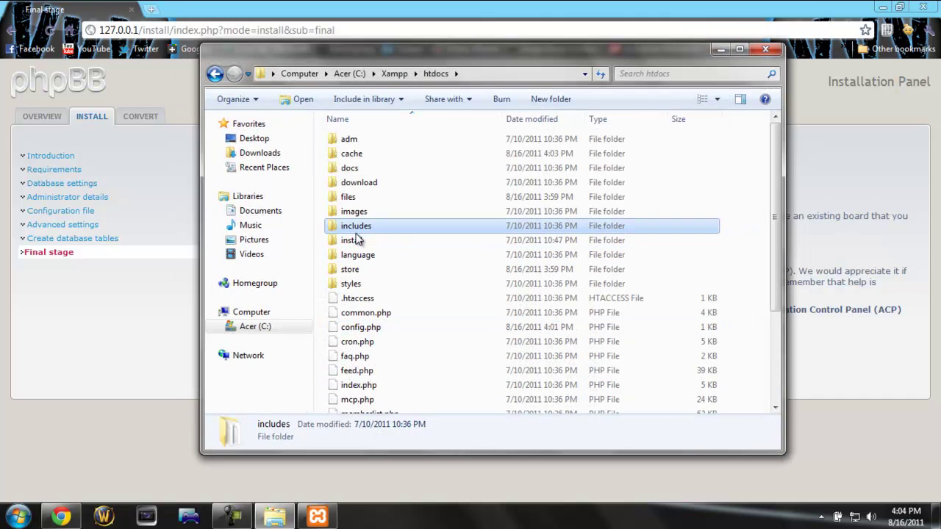
left_click(216, 74)
left_click(353, 240)
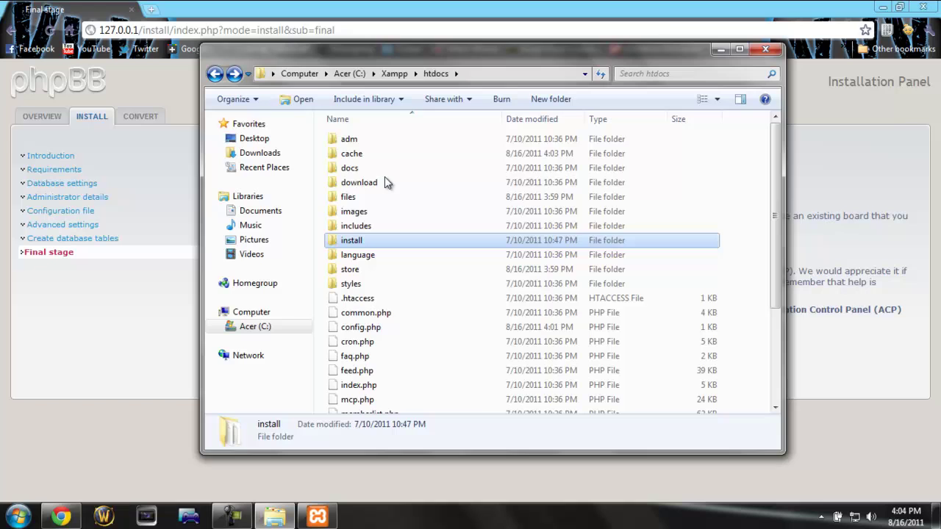
left_click(393, 74)
double_click(360, 213)
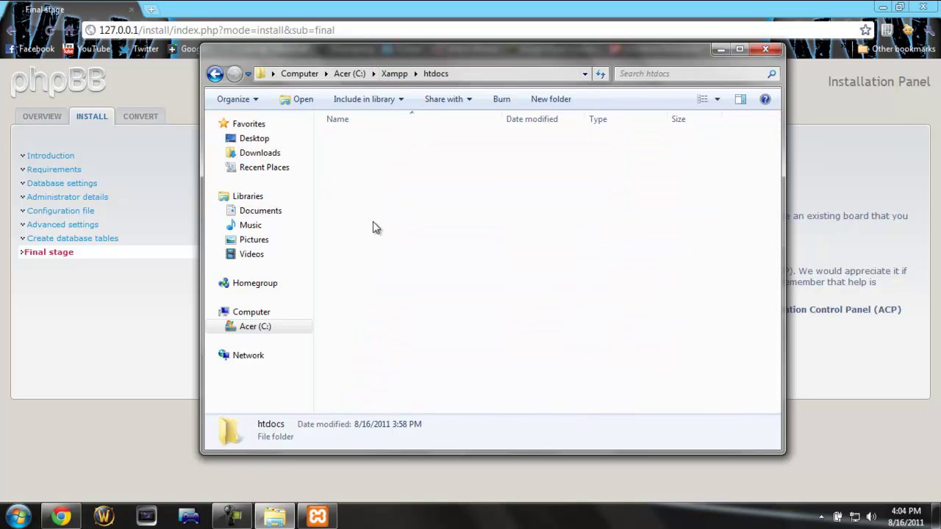
left_click(370, 242)
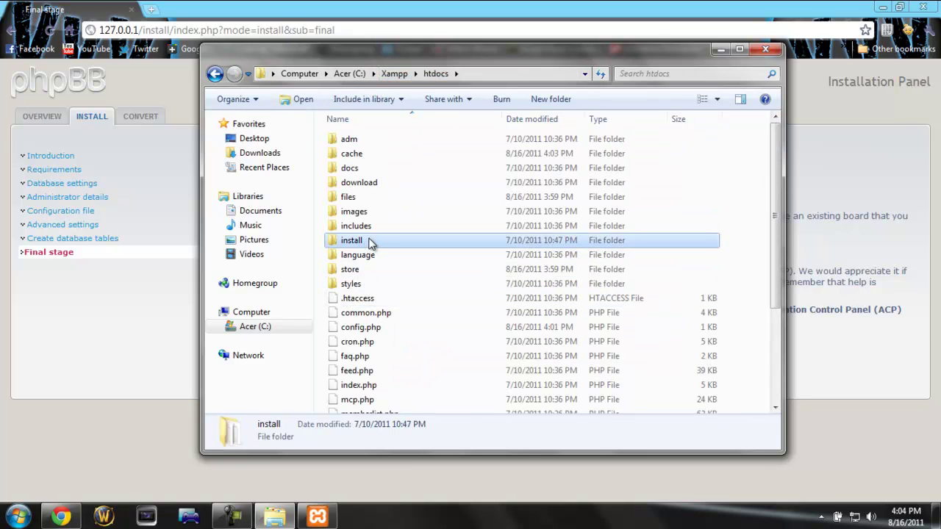
key("Delete")
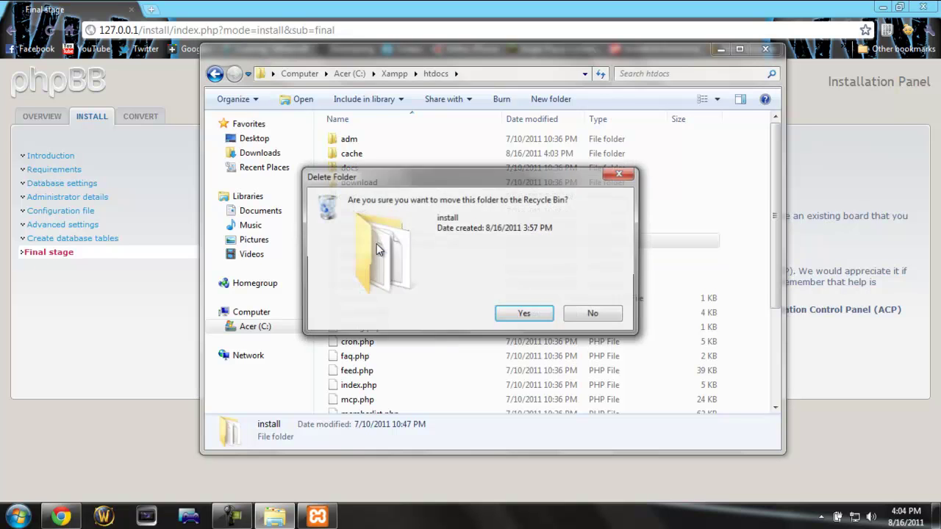
key("Return")
Step: Log in to the new board as admin and go to the board index showing Your first forum
left_click(141, 324)
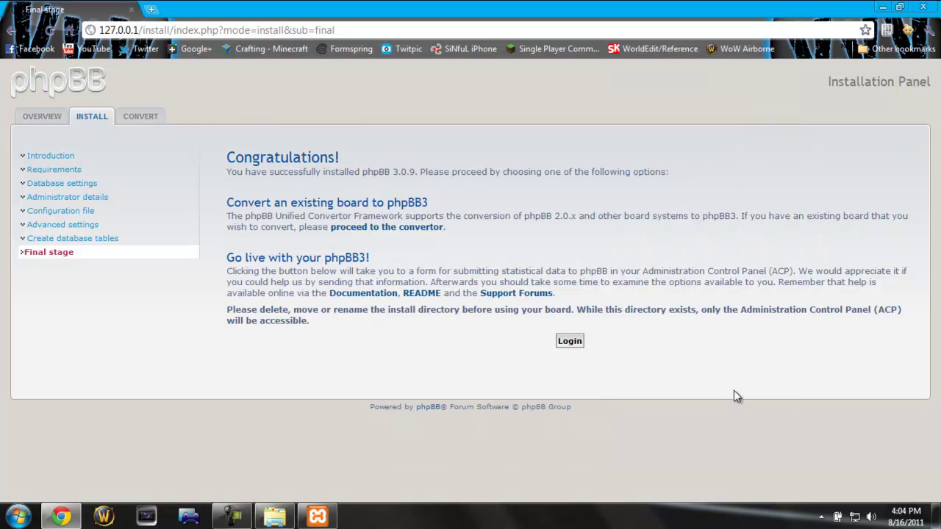
left_click(564, 343)
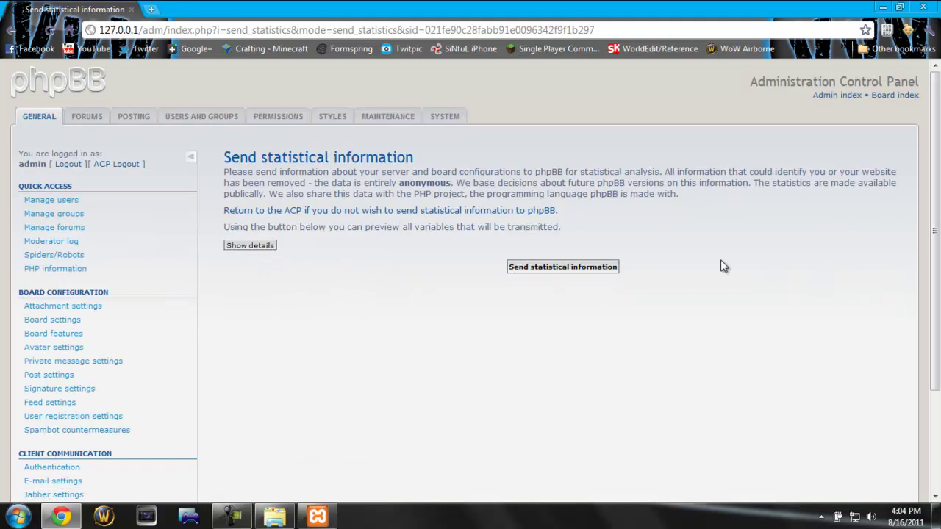
left_click_drag(936, 156, 936, 183)
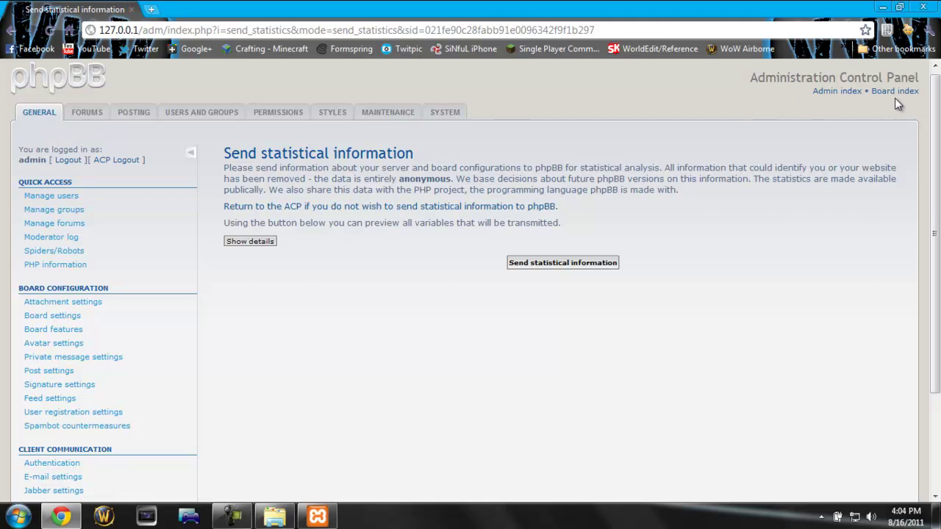
left_click(894, 92)
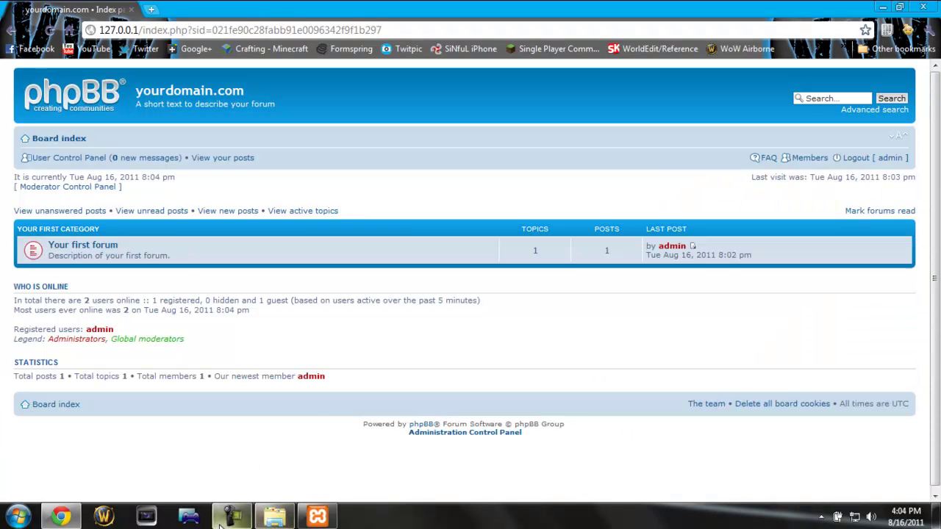
left_click(231, 517)
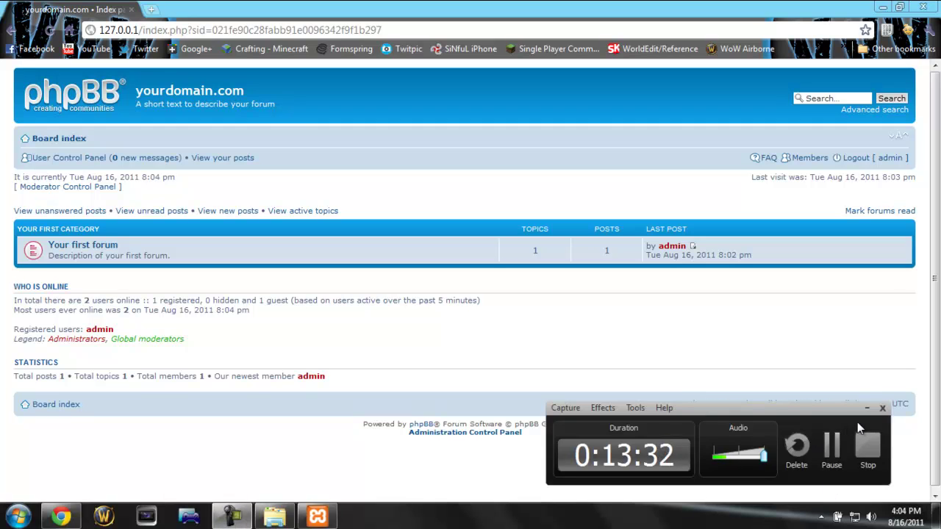
left_click(866, 409)
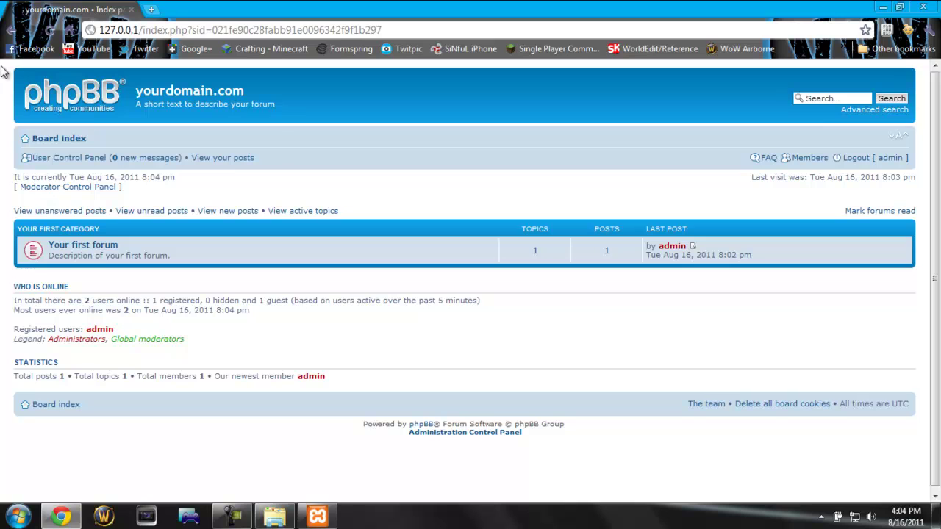
left_click_drag(4, 63, 616, 338)
left_click(612, 408)
left_click_drag(625, 439, 9, 72)
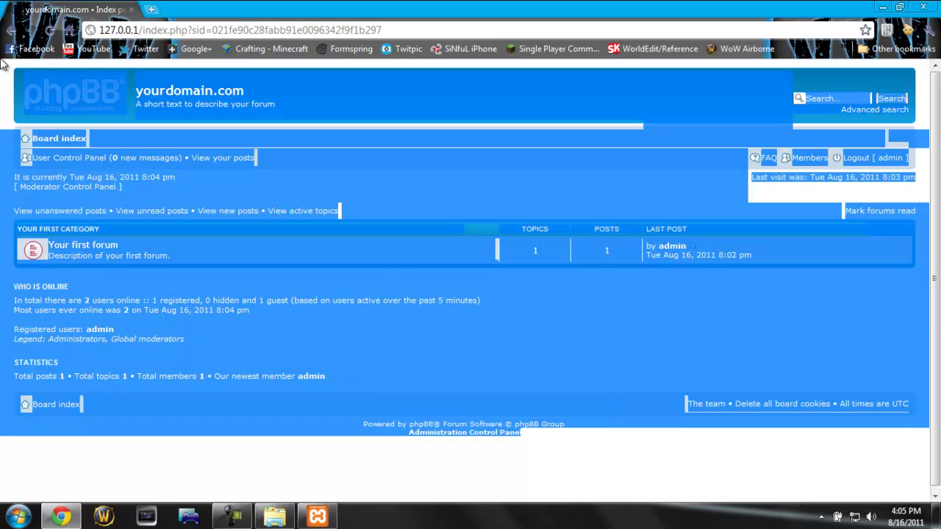
left_click(8, 72)
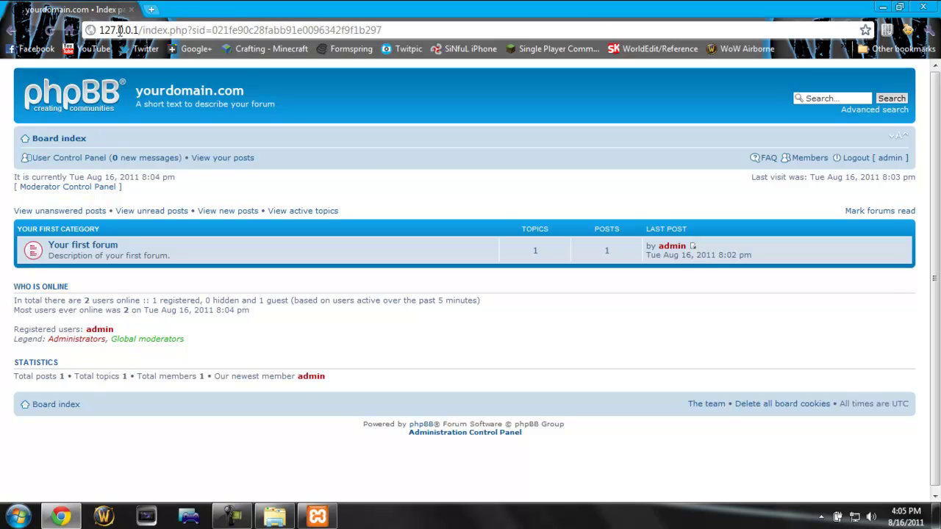
left_click_drag(100, 30, 140, 31)
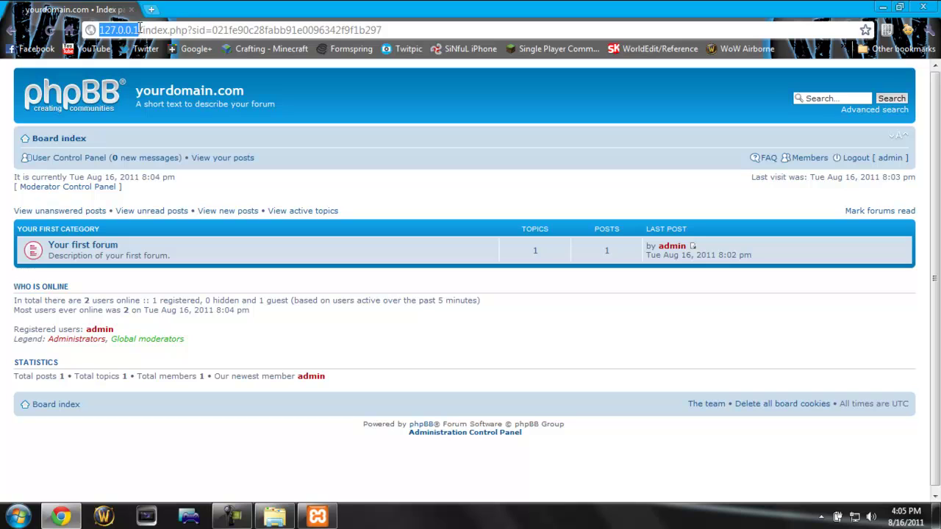
left_click(140, 29)
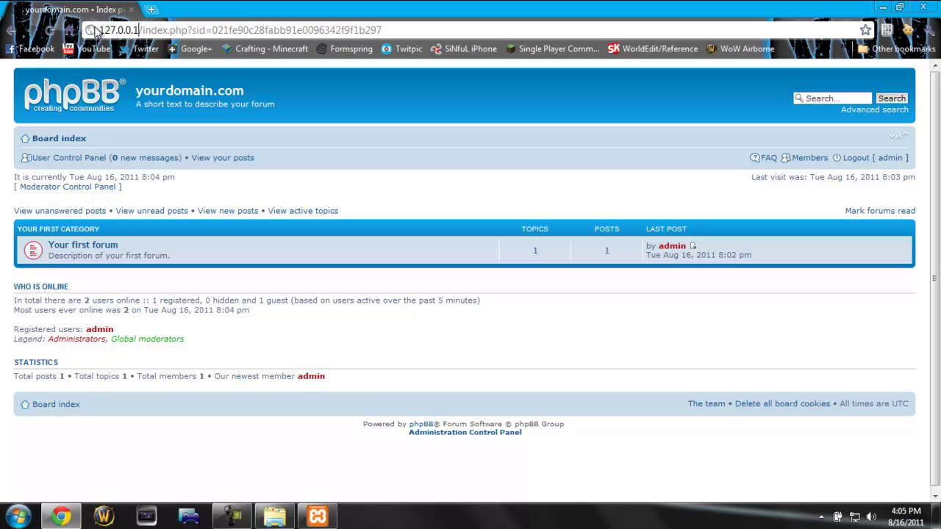
left_click_drag(102, 30, 300, 30)
left_click(330, 31)
left_click(231, 514)
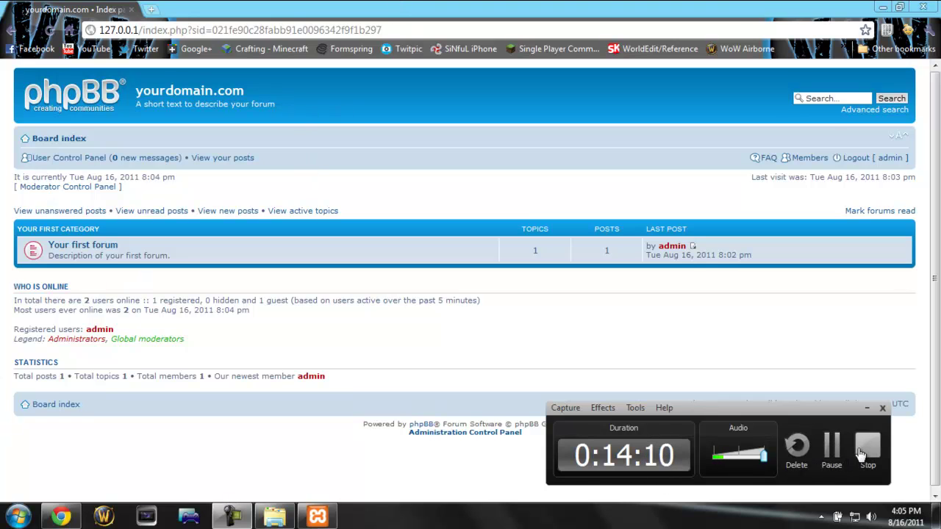
left_click(876, 467)
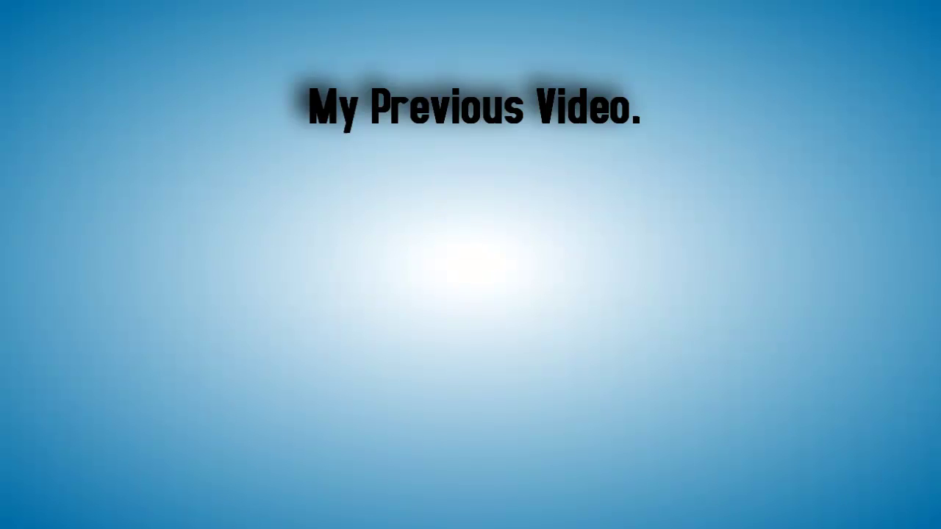